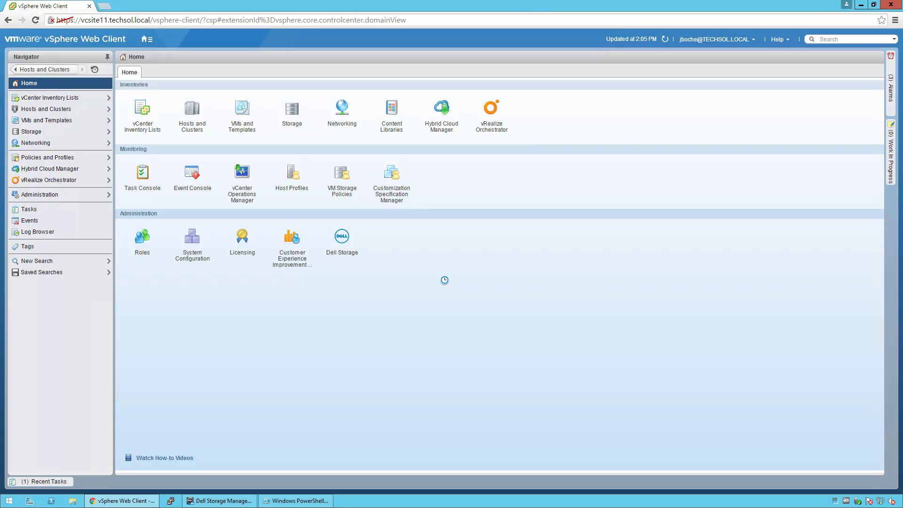
Start a new VM storage policy named Gold VM Storage Policy and advance to its first rule set.
left_click(339, 179)
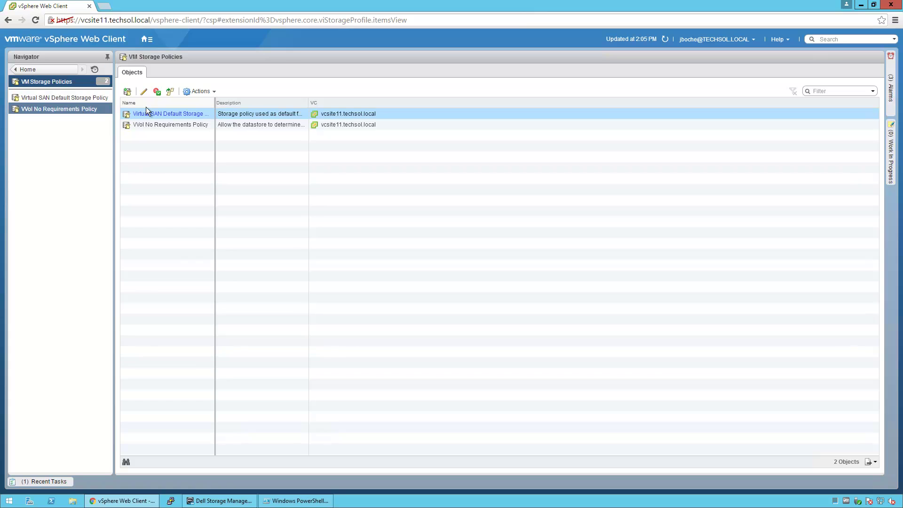
left_click(127, 93)
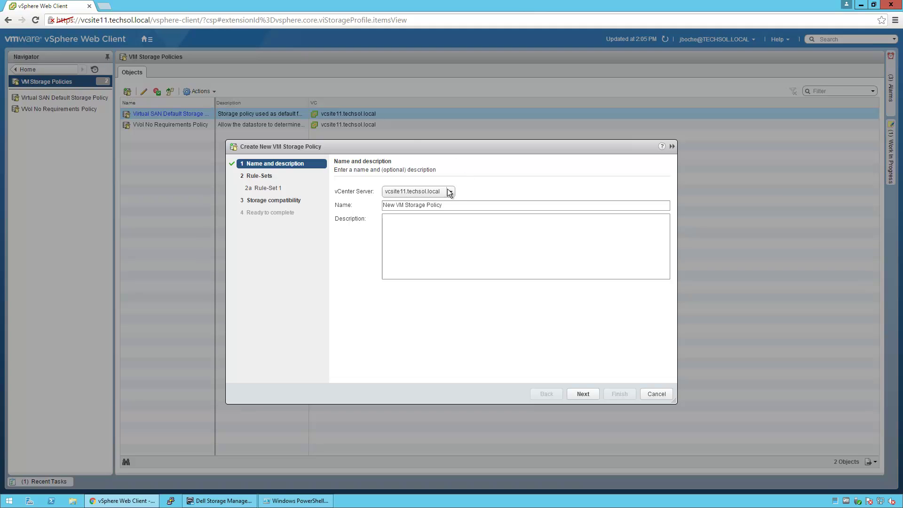
double_click(392, 207)
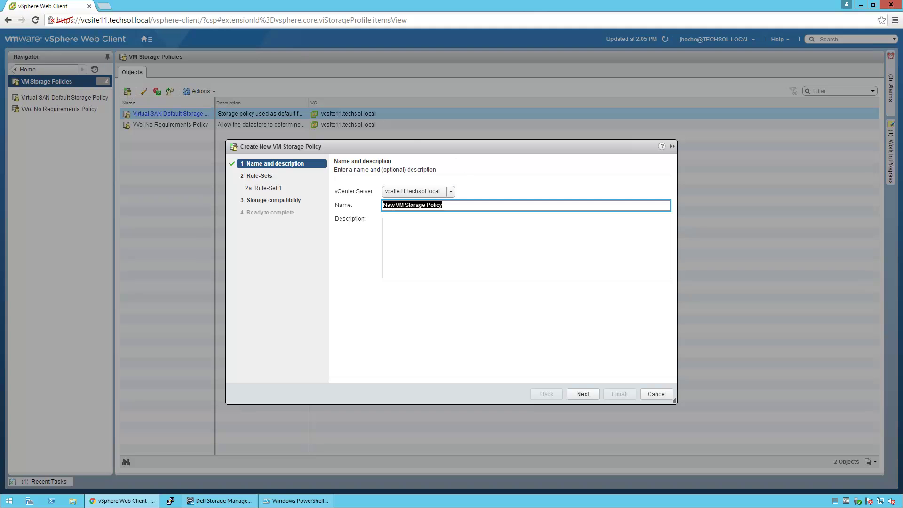
type("Gold")
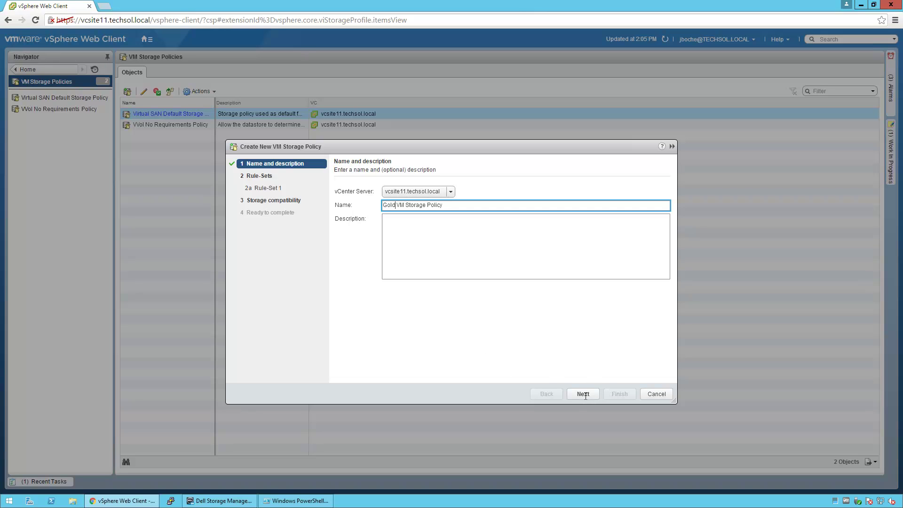
left_click(591, 395)
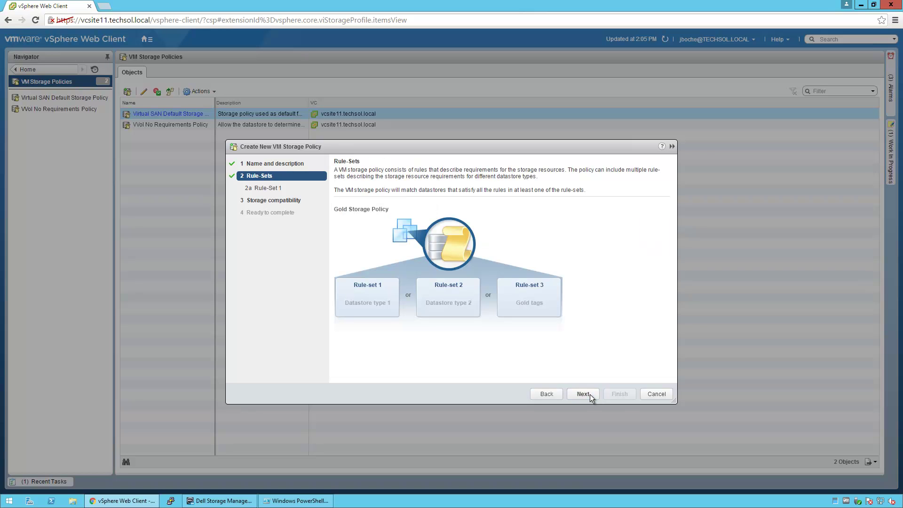
left_click(589, 394)
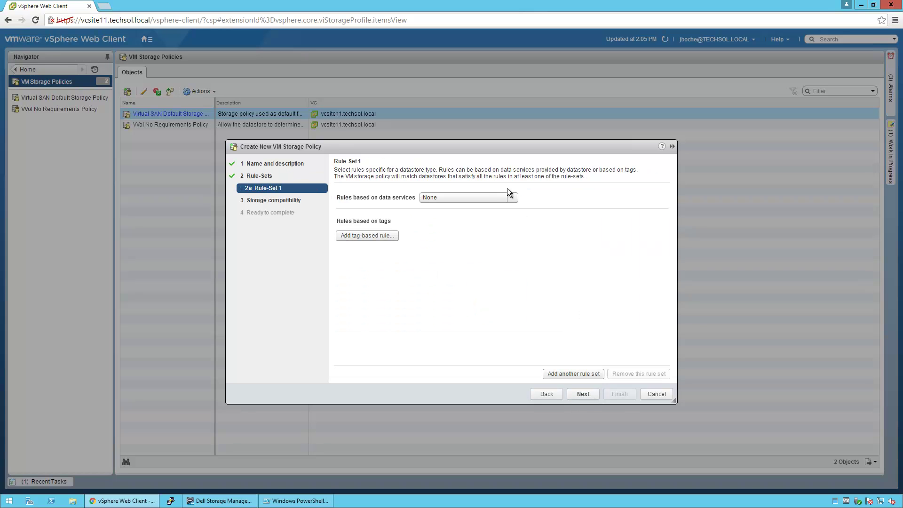
Base Rule-Set 1 on the com.dell.storagecenter data service and add a Compression rule set to Yes.
left_click(500, 203)
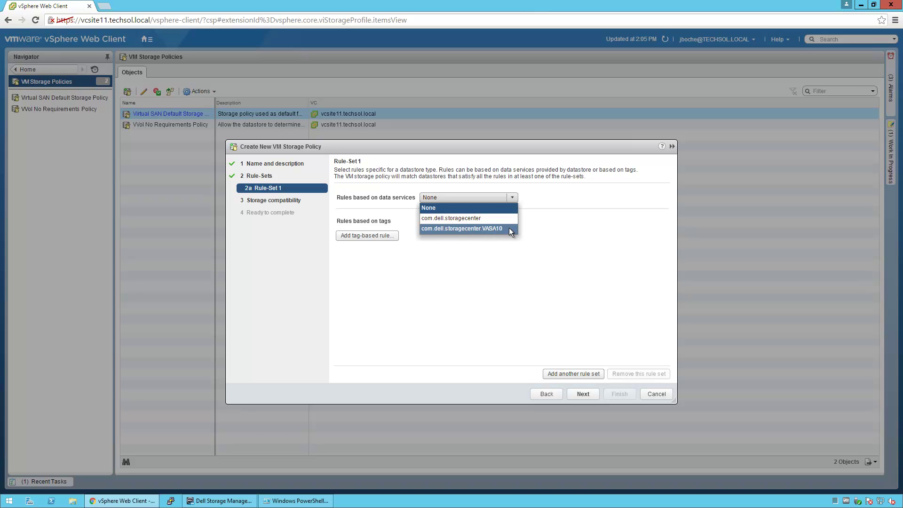
left_click(489, 218)
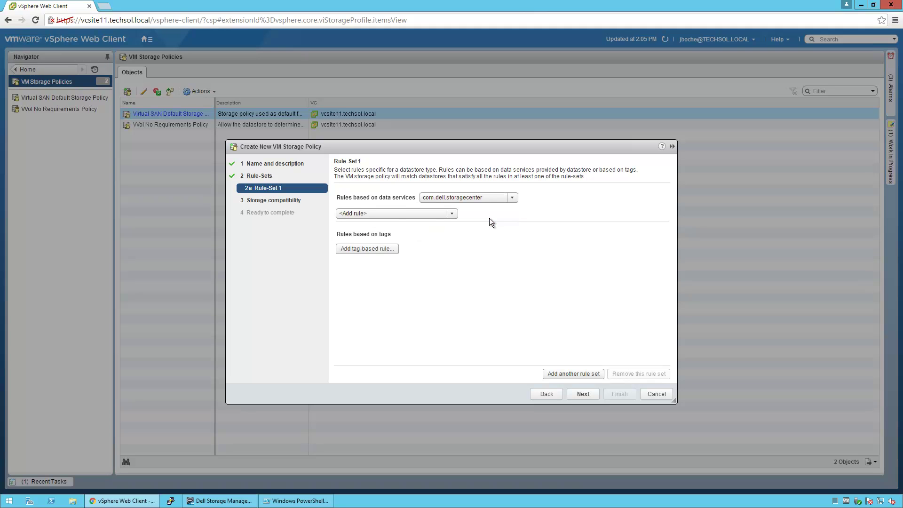
left_click(390, 214)
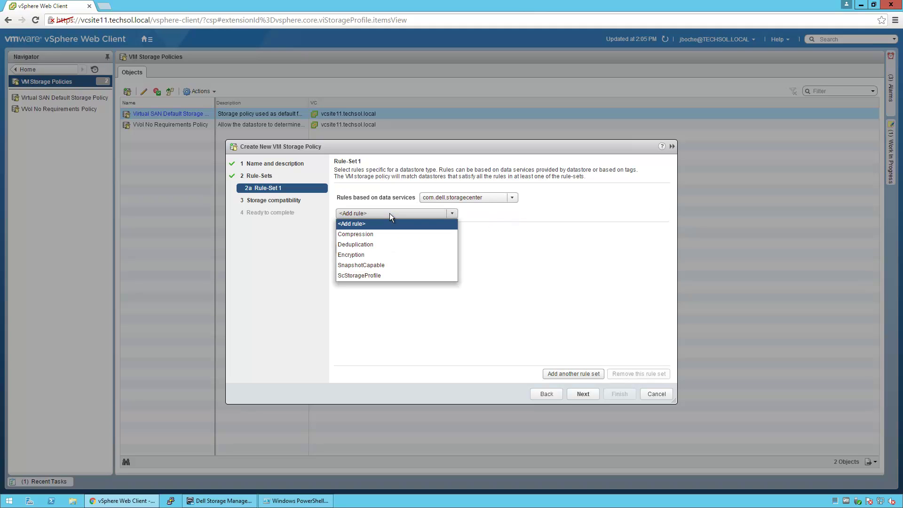
left_click(401, 235)
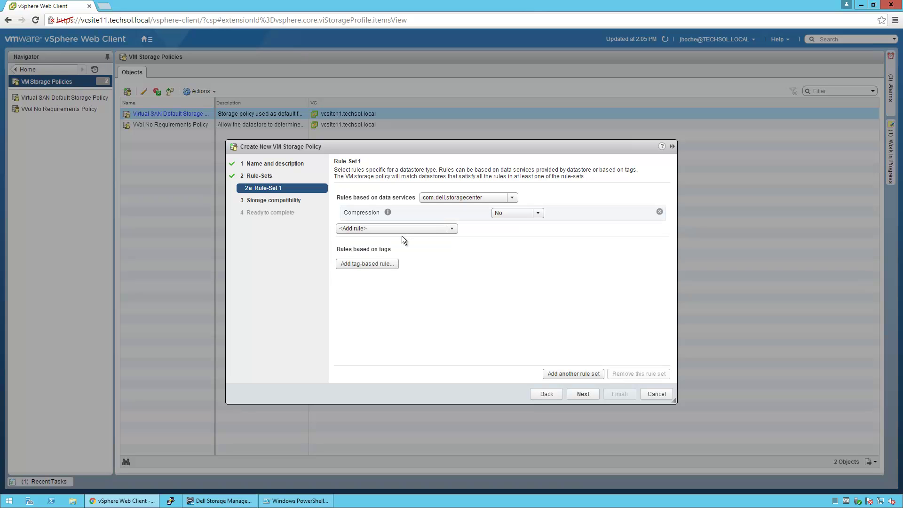
left_click(508, 212)
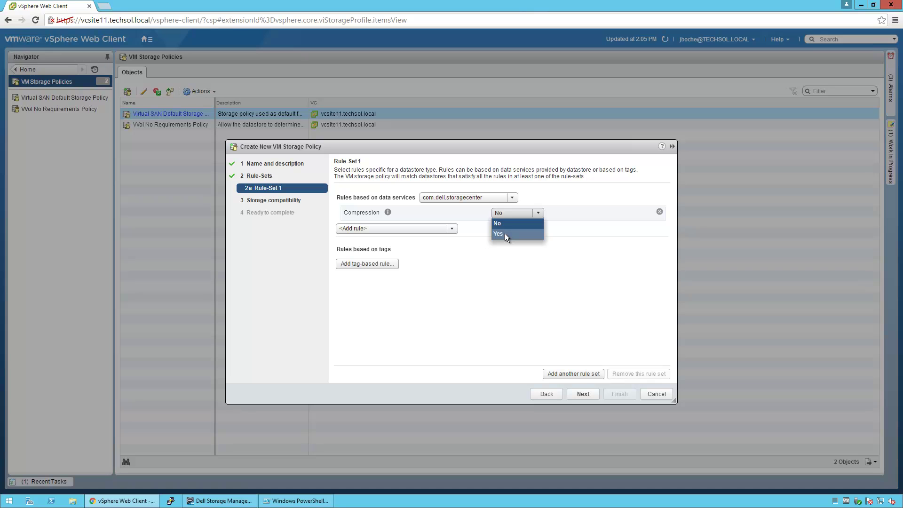
left_click(504, 233)
Add Deduplication and SnapshotCapable rules to Rule-Set 1, setting both to Yes.
left_click(361, 229)
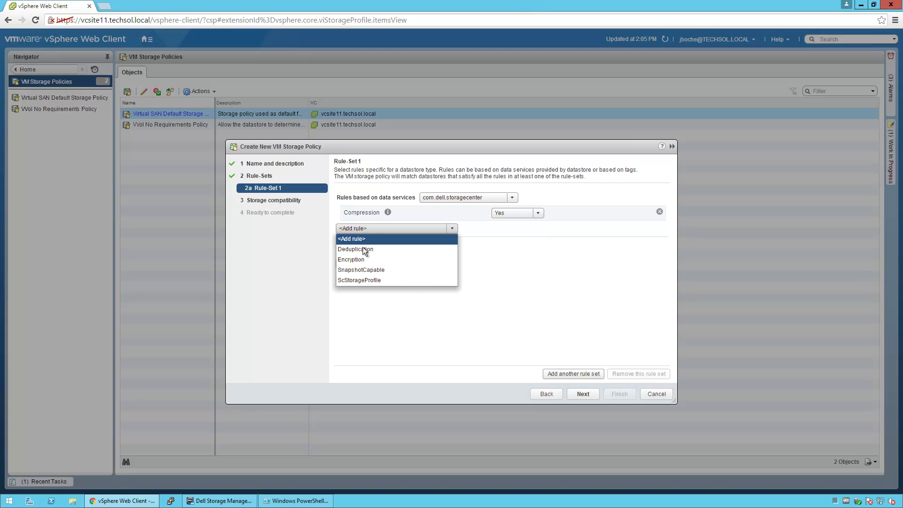
left_click(362, 248)
left_click(523, 229)
left_click(509, 250)
left_click(388, 246)
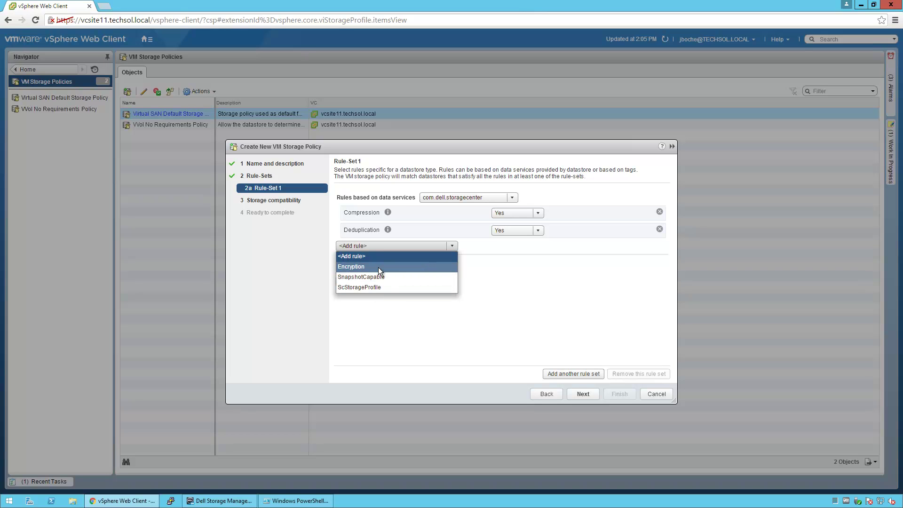
left_click(369, 278)
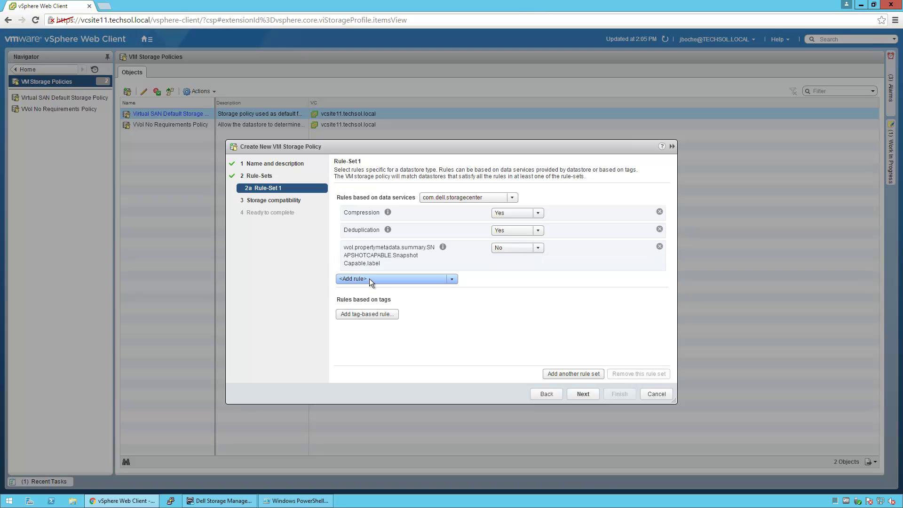
left_click(516, 247)
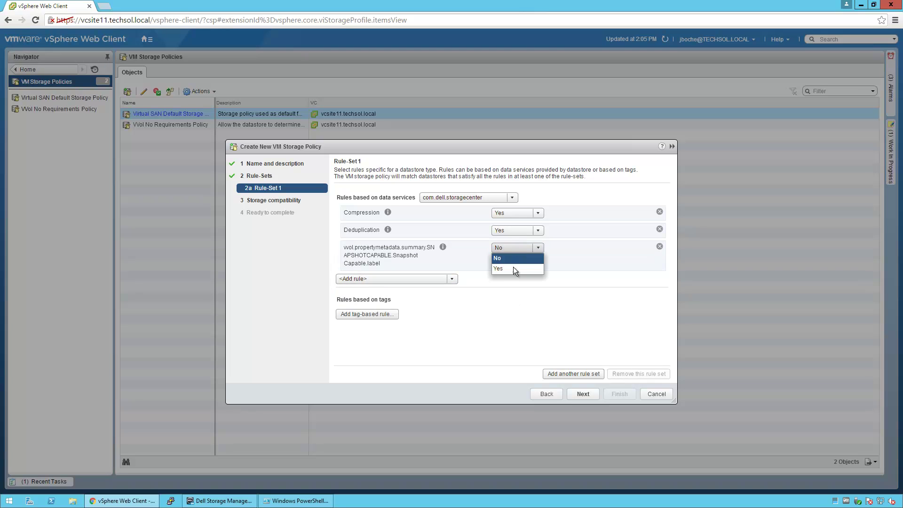
left_click(512, 269)
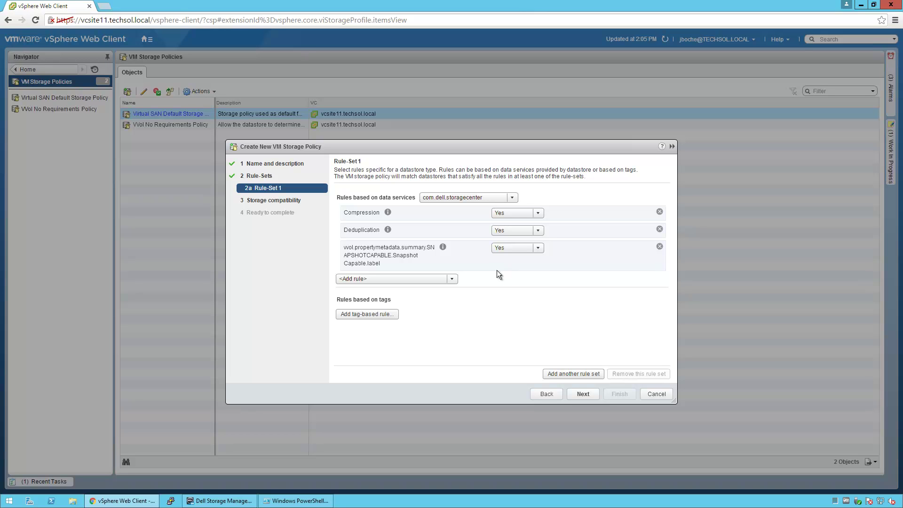
Add an ScStorageProfile rule to Rule-Set 1 and set it to Recommended (All Tiers).
left_click(395, 279)
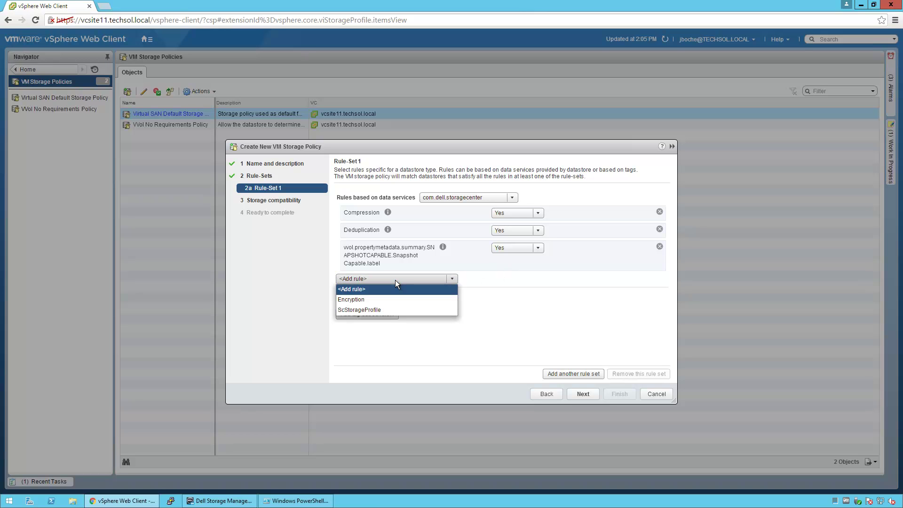
left_click(396, 310)
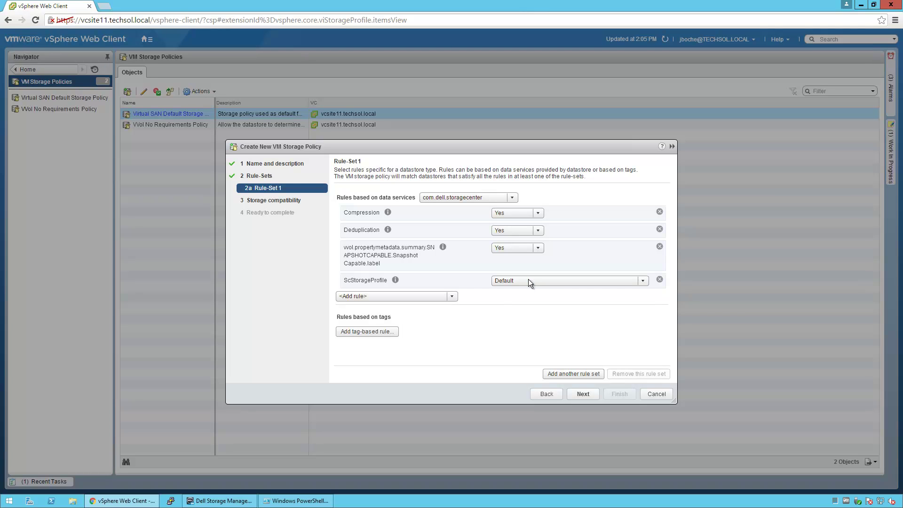
left_click(545, 284)
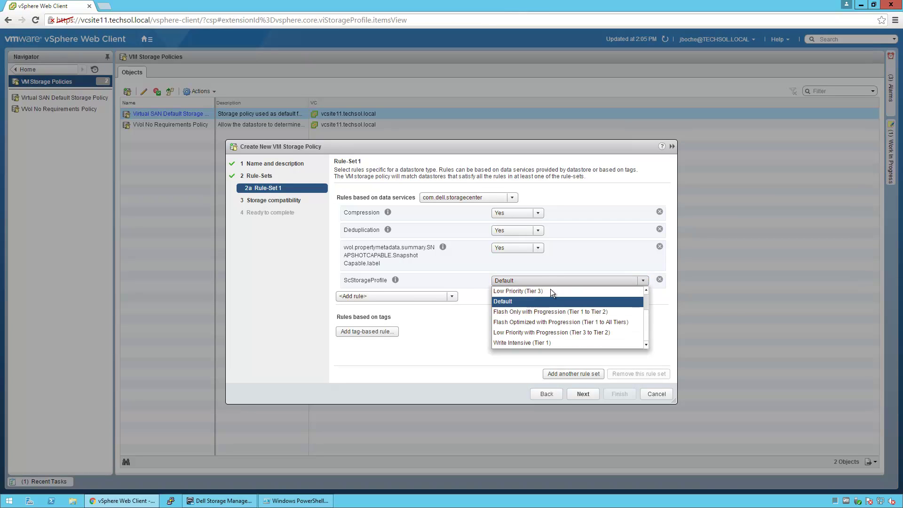
scroll(560, 307, "up", 1)
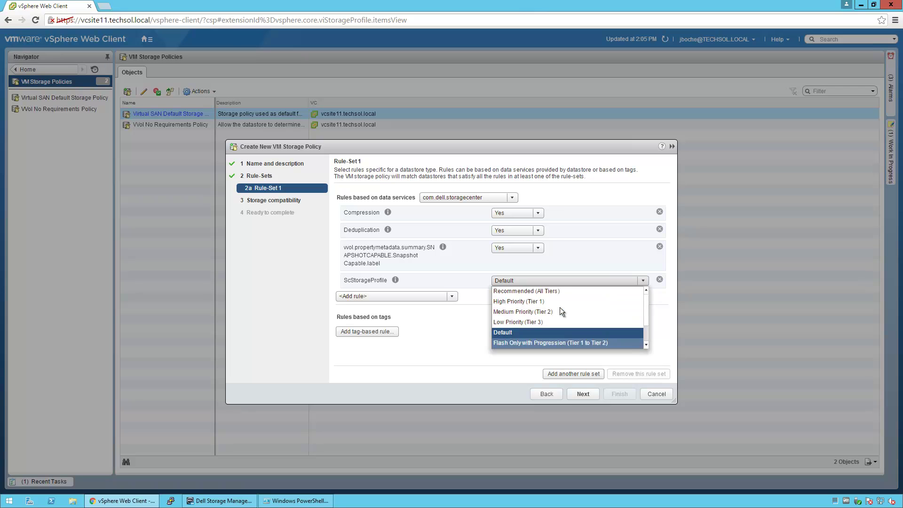
left_click(531, 291)
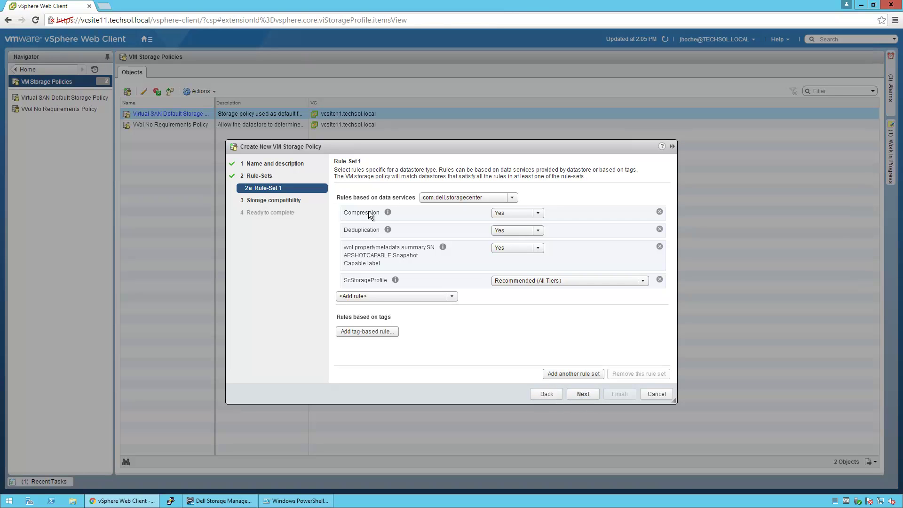
Review the compatible storage for the policy and finish creating it.
left_click(583, 394)
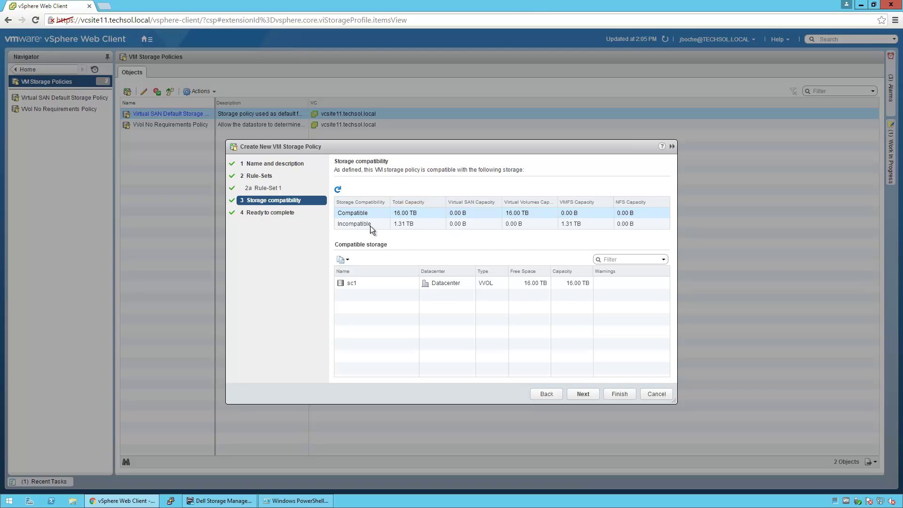
left_click(357, 214)
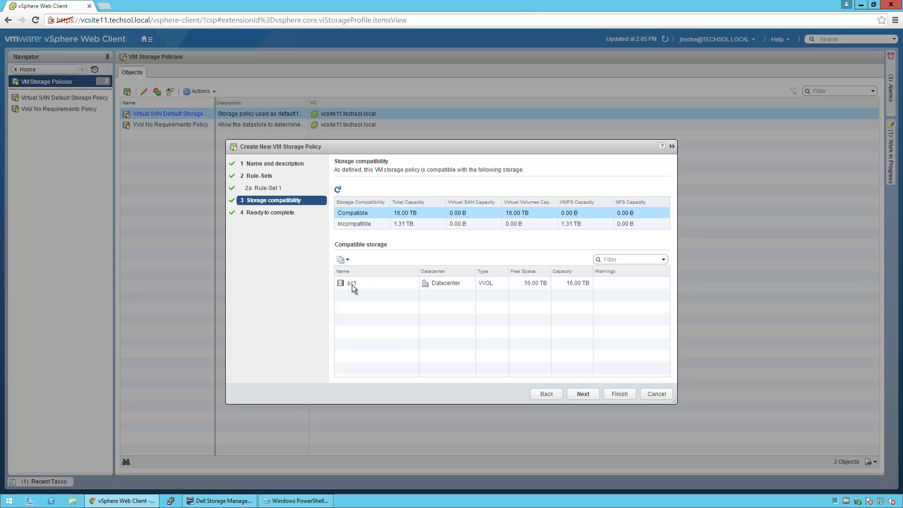
left_click(587, 395)
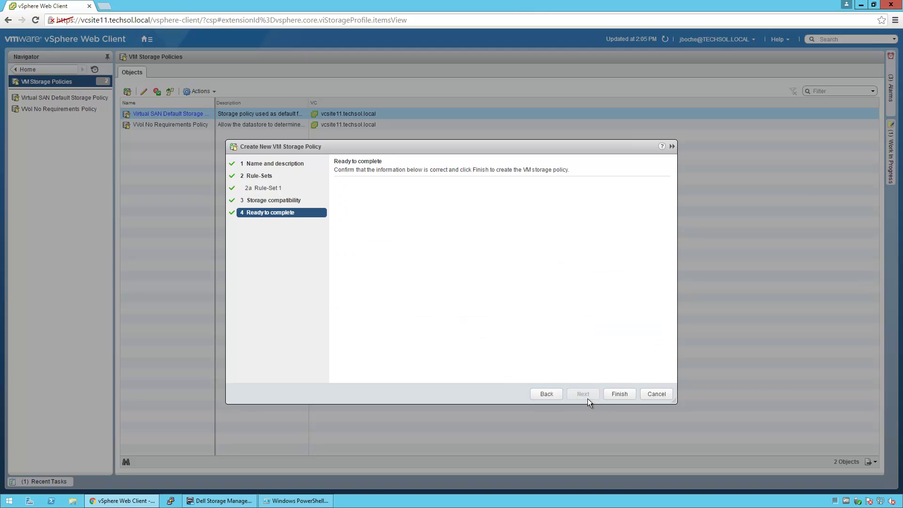
left_click(614, 396)
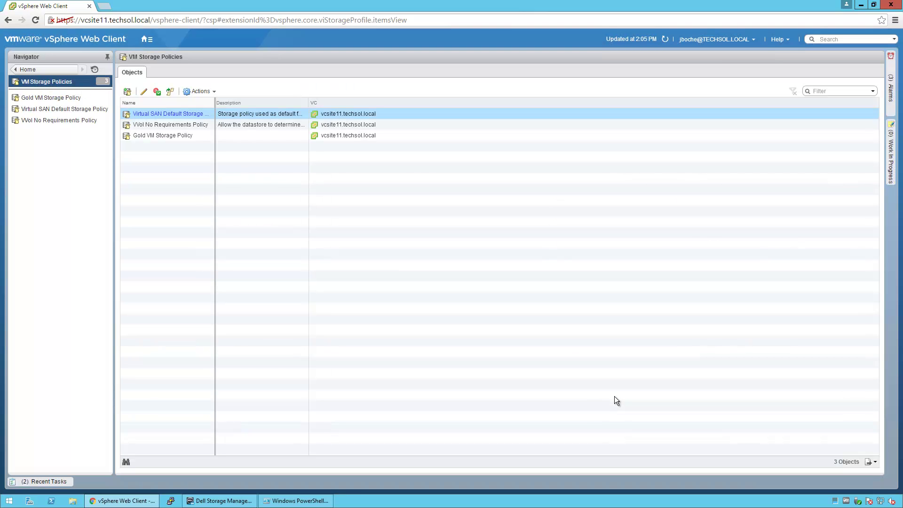
Open the Gold VM Storage Policy to view its related virtual machines and return to the home page.
left_click(152, 137)
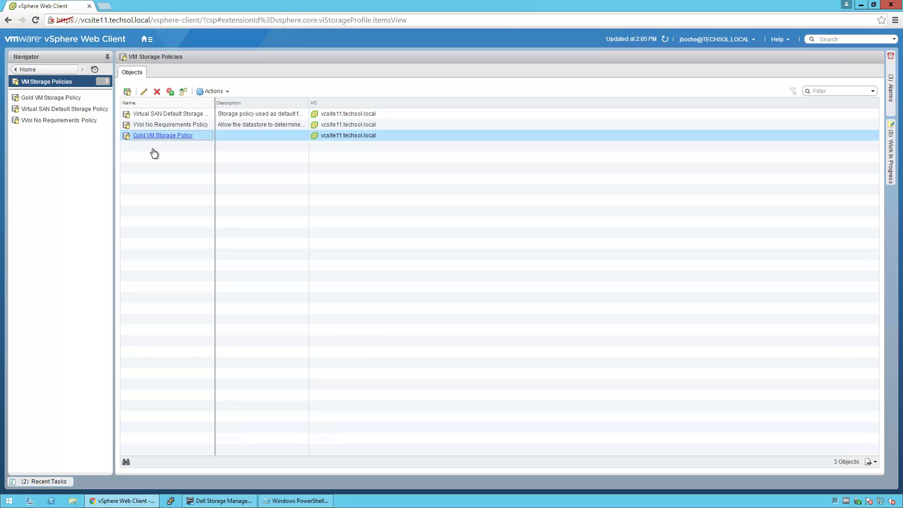
left_click(158, 136)
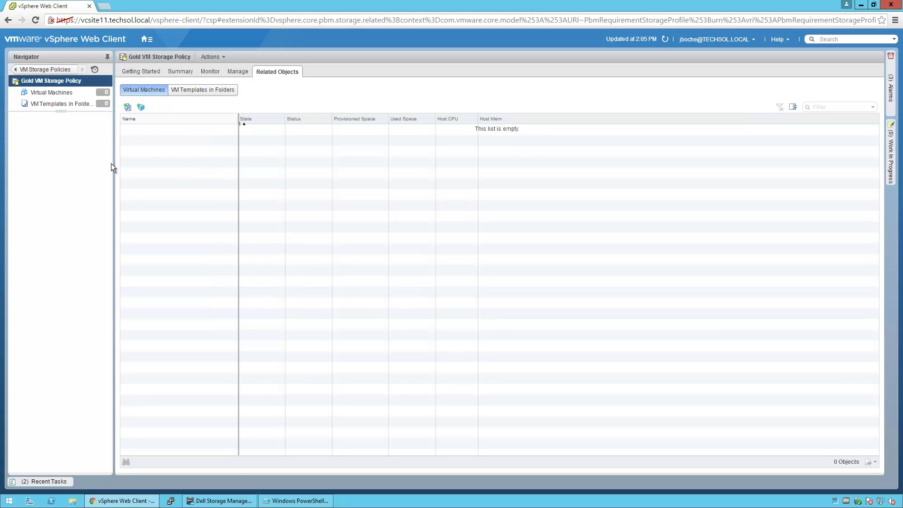
left_click(146, 39)
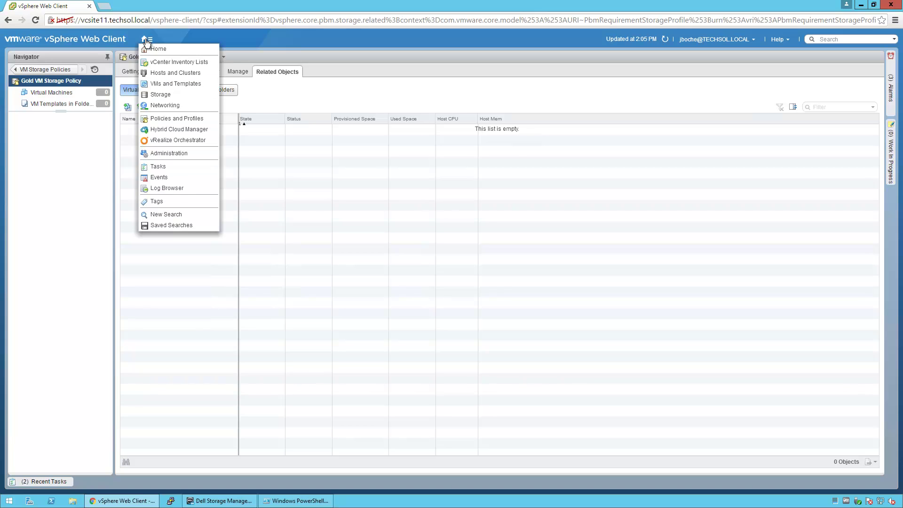
left_click(158, 50)
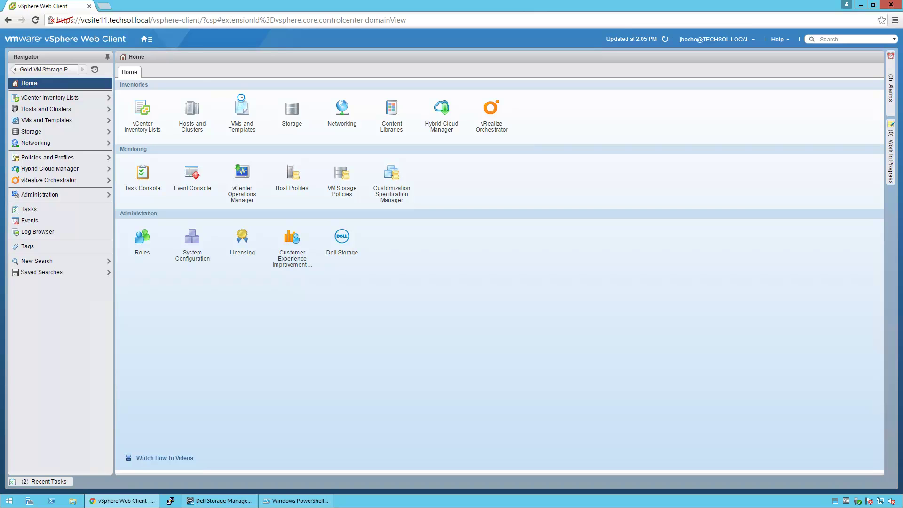
Start cloning w2012r2vmfs to a new virtual machine named vvolvm1 in the Datacenter location.
left_click(192, 107)
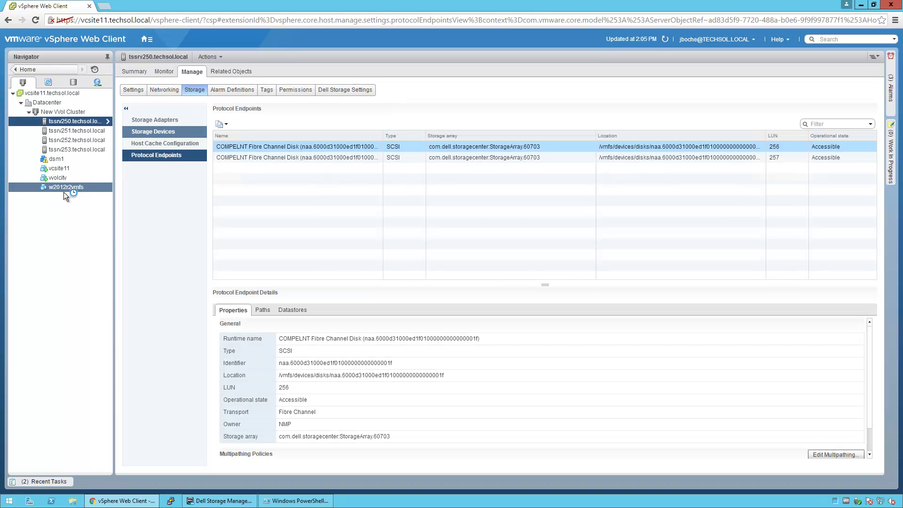
left_click(60, 187)
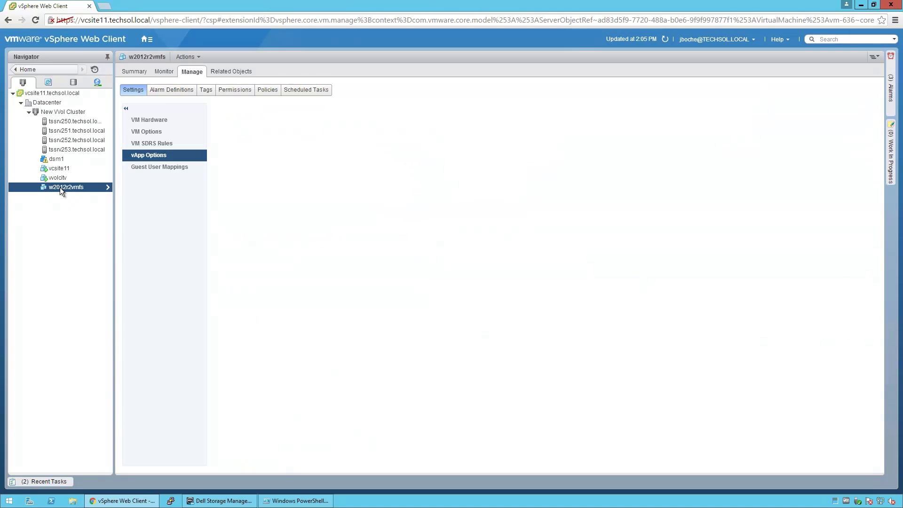
right_click(61, 188)
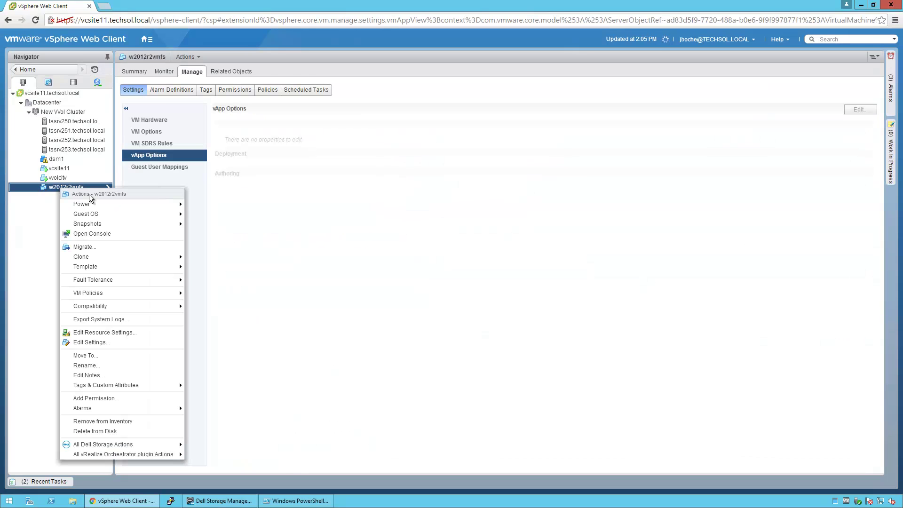
mouse_move(109, 258)
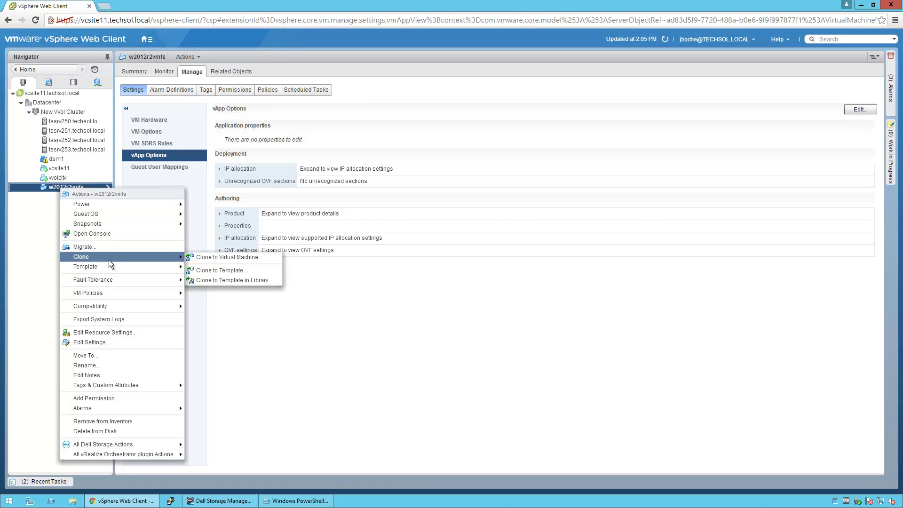
left_click(231, 259)
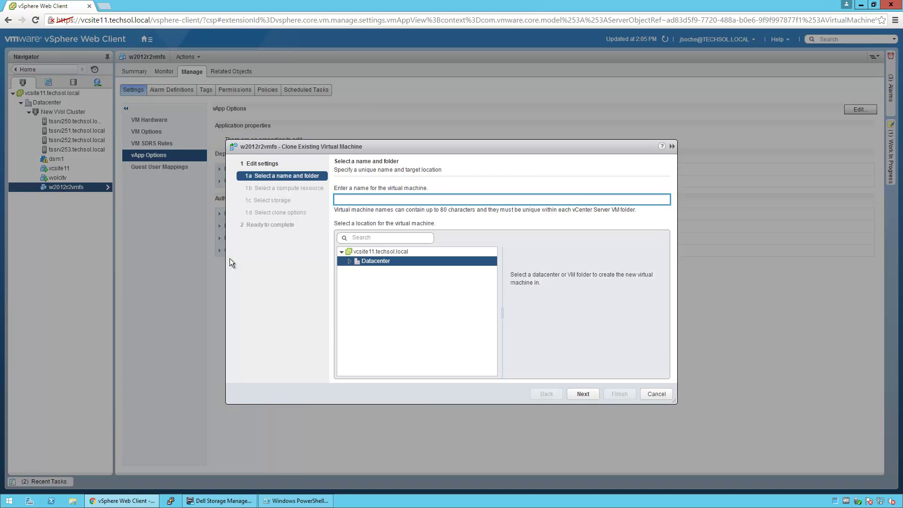
type("Wolvm1")
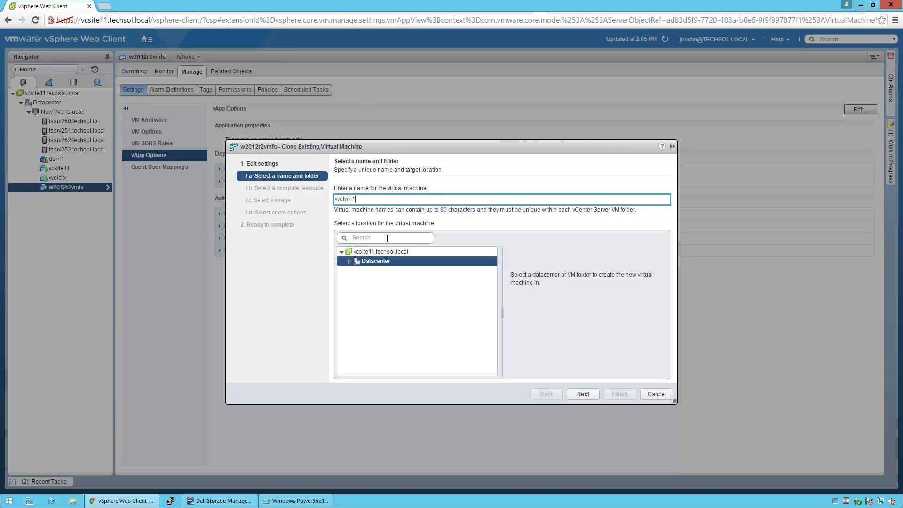
left_click(349, 262)
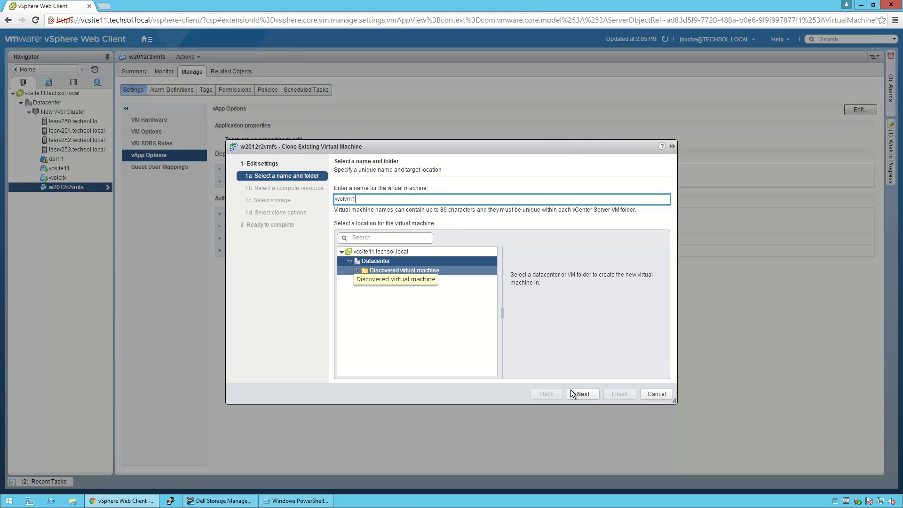
left_click(582, 394)
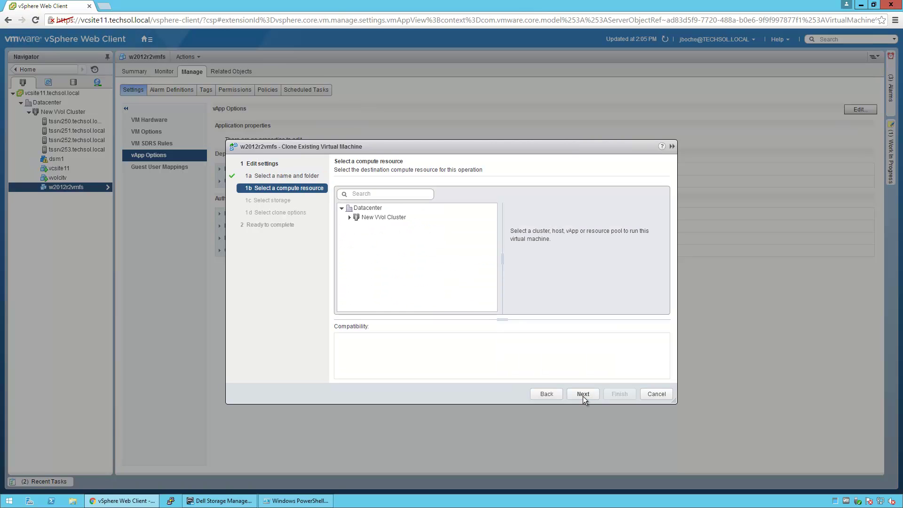
Choose New VVol Cluster as the destination compute resource for the clone.
left_click(388, 215)
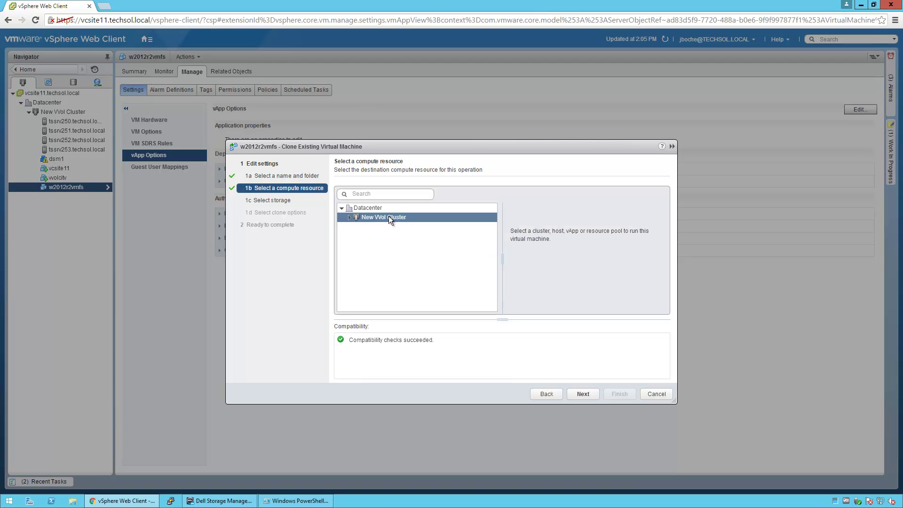
left_click(350, 218)
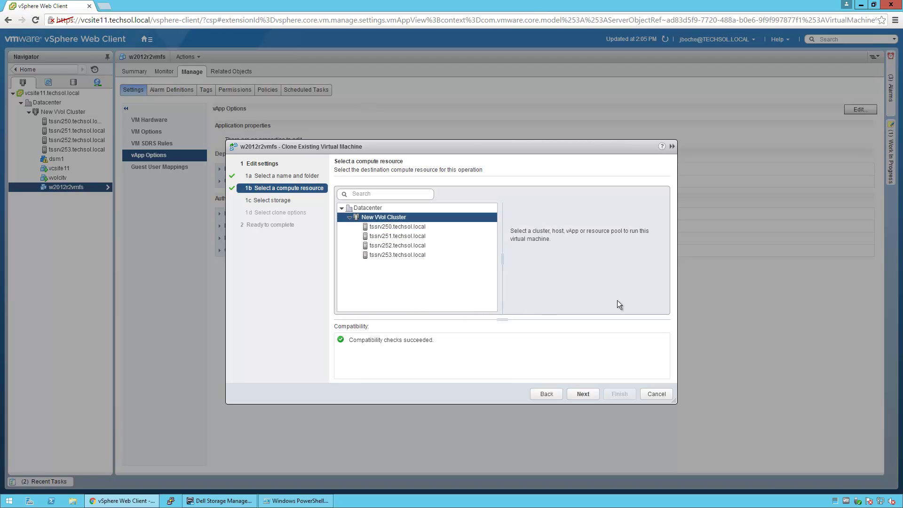
left_click(581, 394)
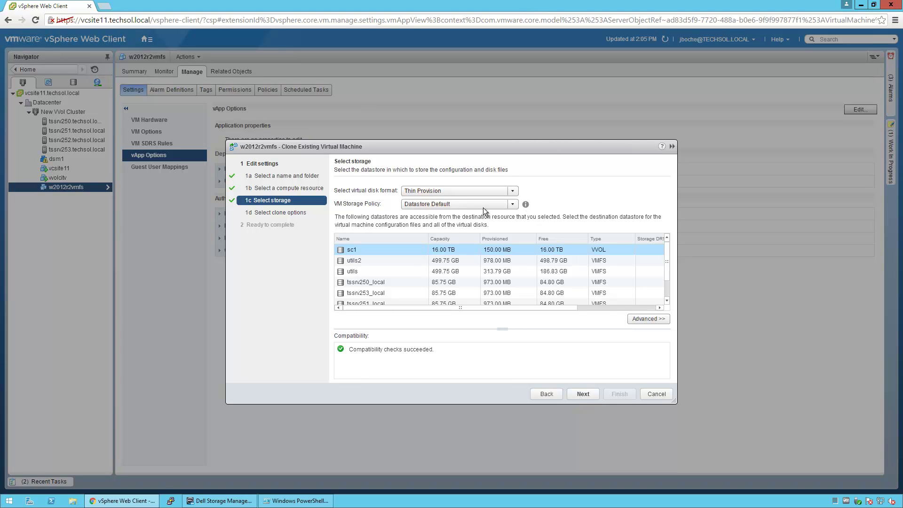
Assign the Gold VM Storage Policy to the clone and accept the compatible sc1 datastore.
left_click(468, 206)
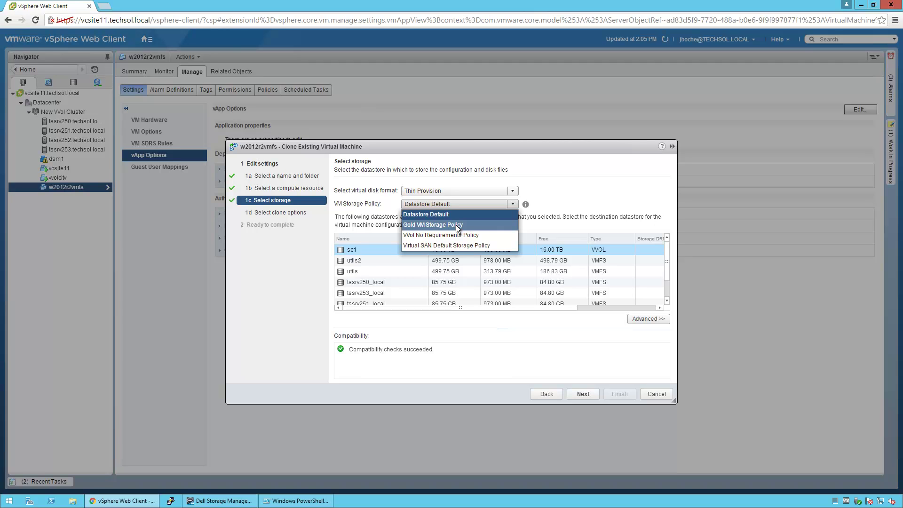
left_click(432, 225)
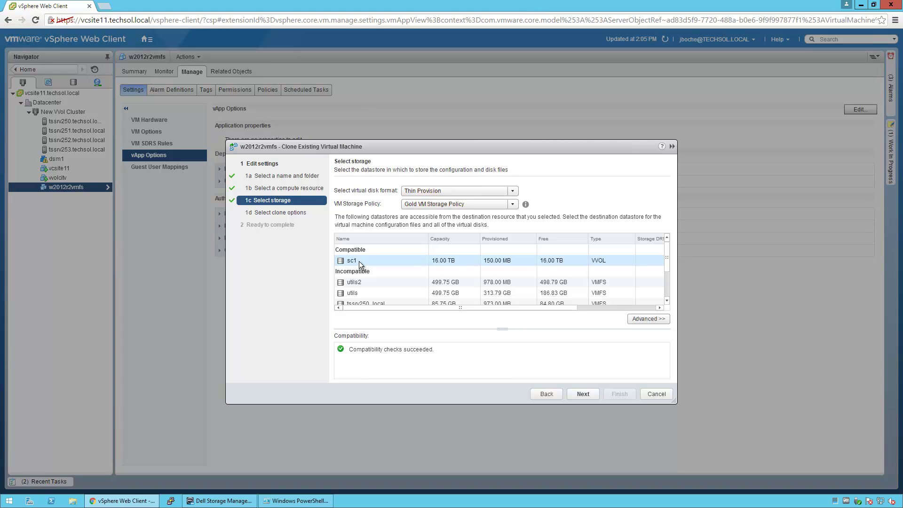
left_click(579, 392)
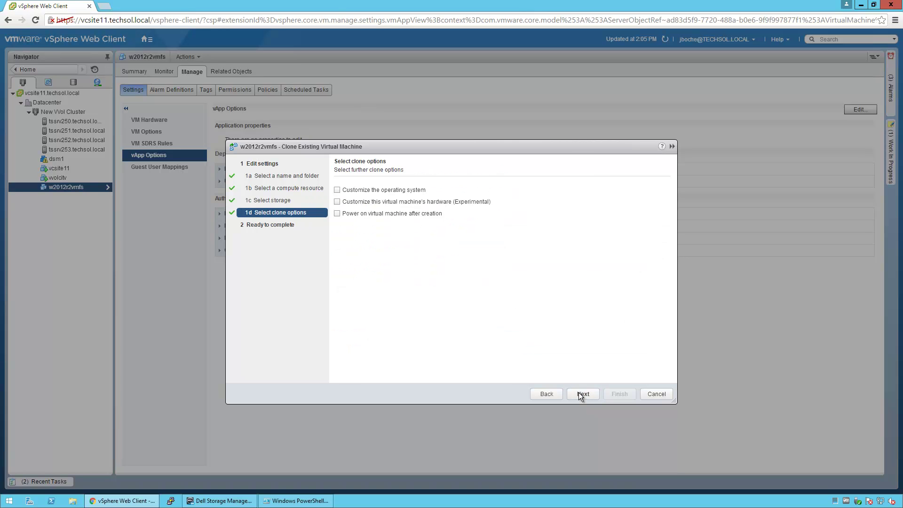
Set the clone to power on after creation and finish the clone wizard.
left_click(400, 213)
left_click(586, 397)
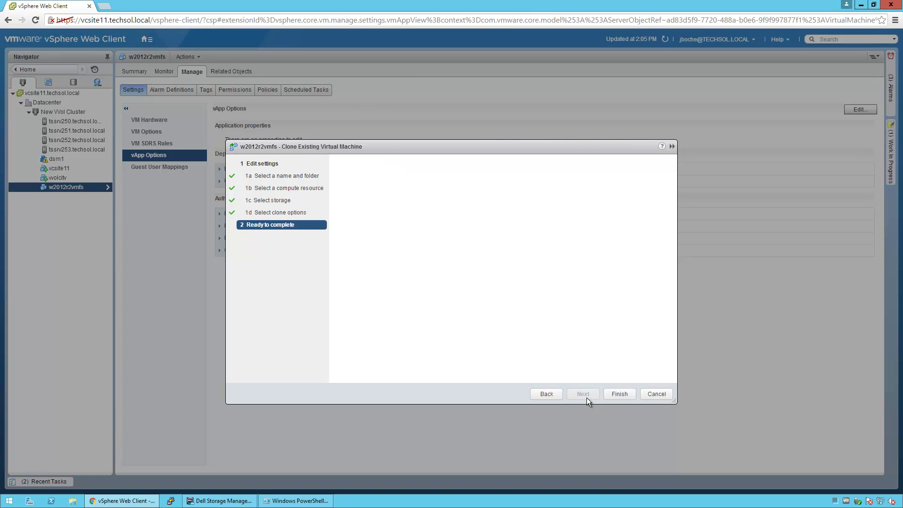
left_click(616, 394)
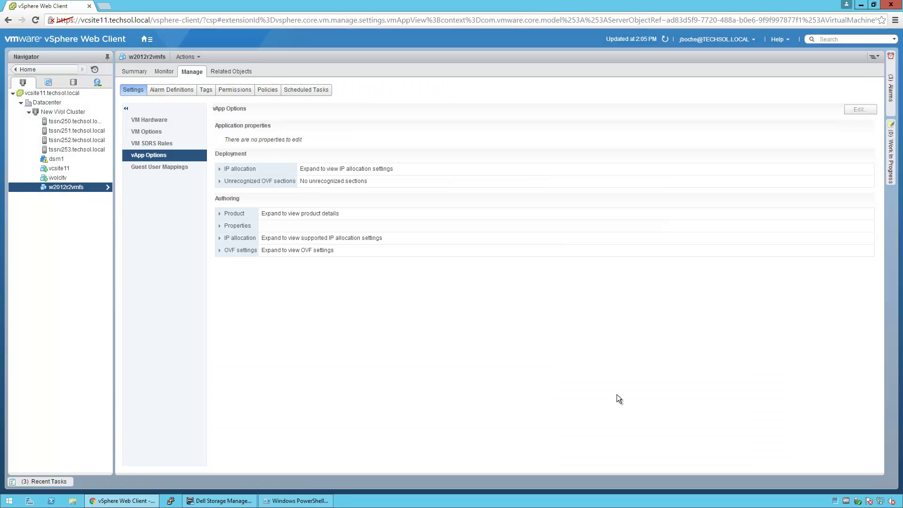
Pin the recent tasks list open to follow the clone task, and view the summary of vvolvm1.
left_click(61, 482)
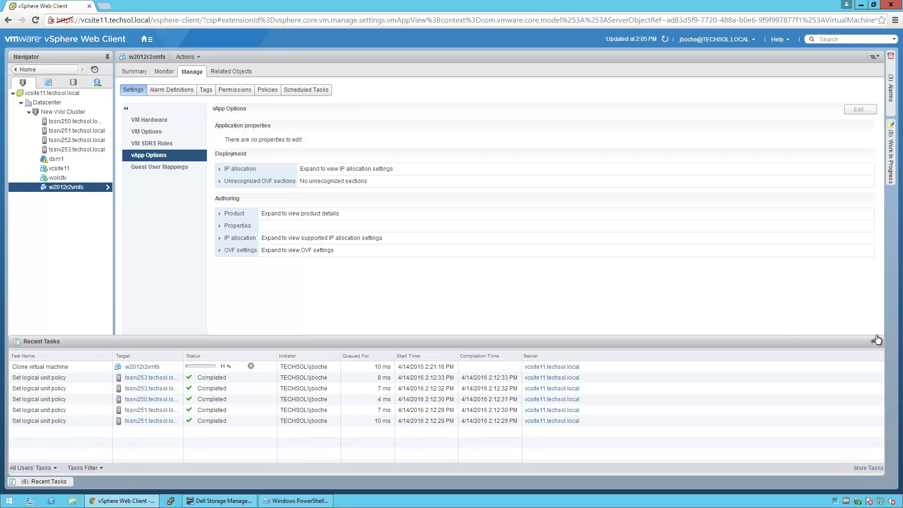
left_click(873, 342)
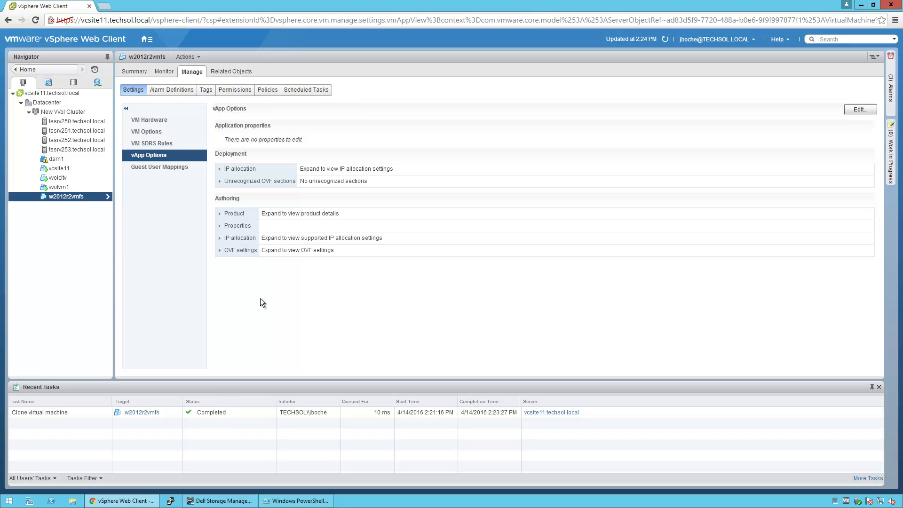
left_click(56, 187)
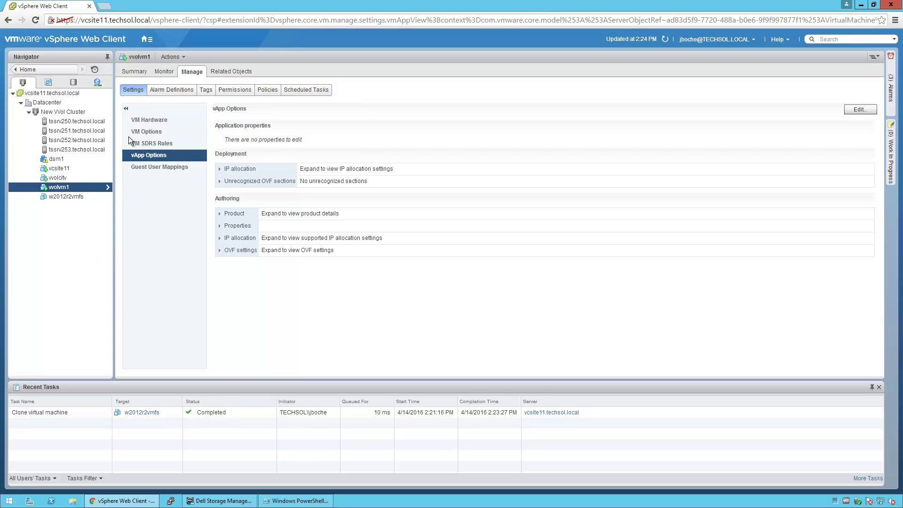
left_click(129, 74)
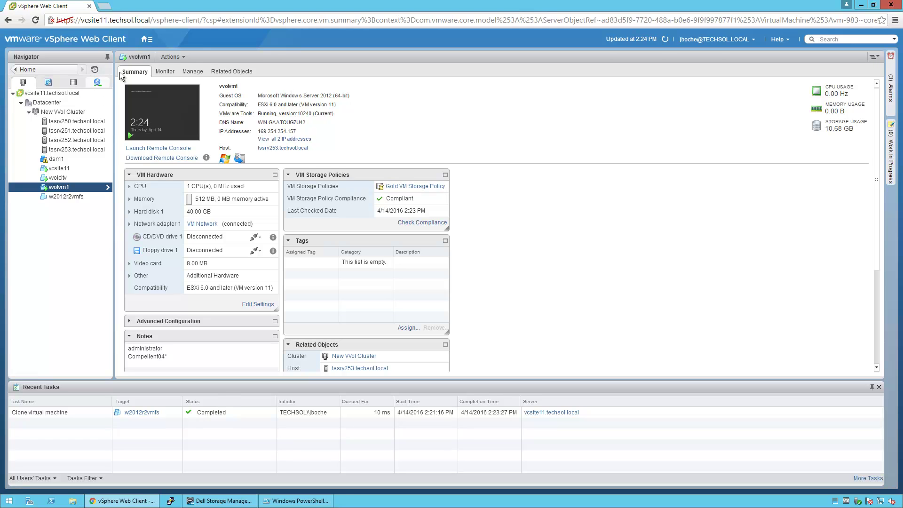
Review the virtual machines related to the Gold VM Storage Policy and check compliance from the policy's summary.
left_click(146, 40)
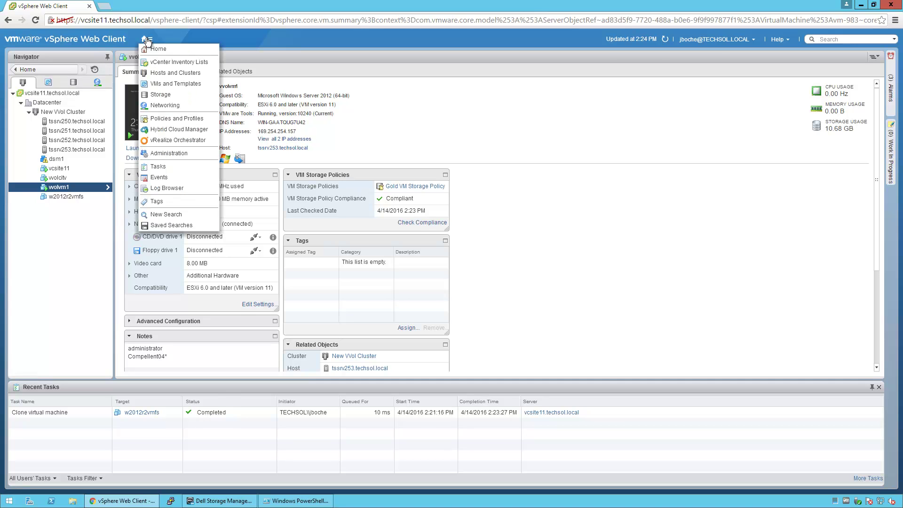
left_click(156, 49)
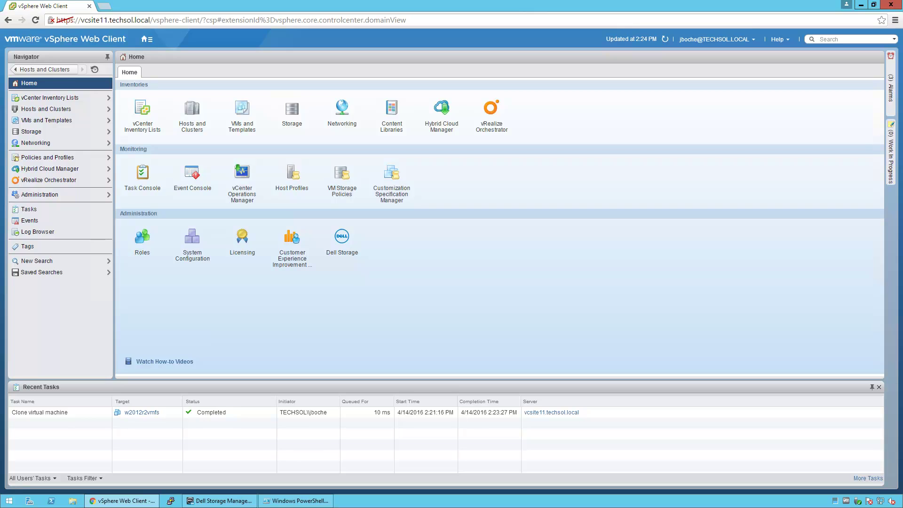
left_click(341, 176)
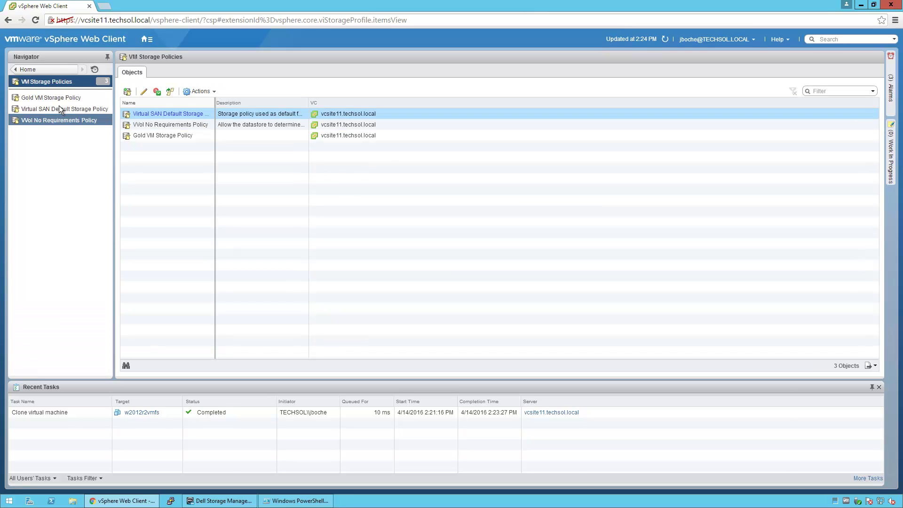
left_click(51, 98)
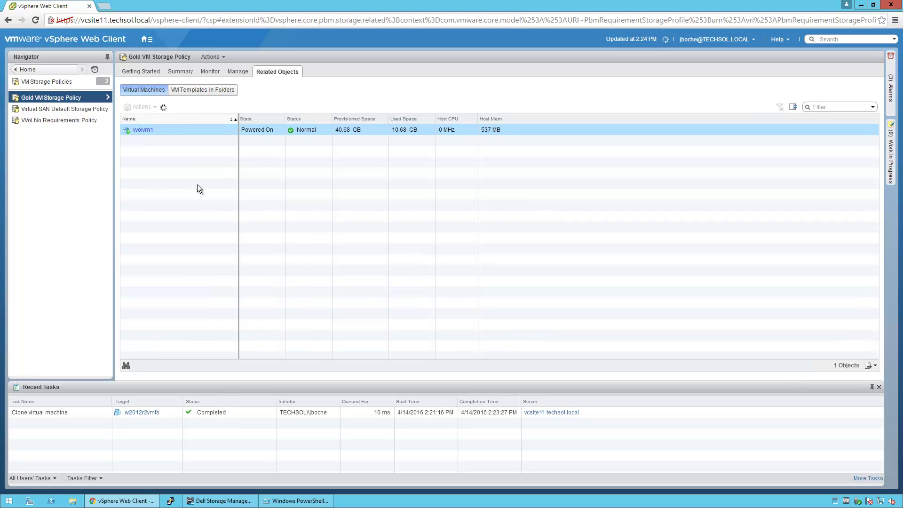
left_click(155, 132)
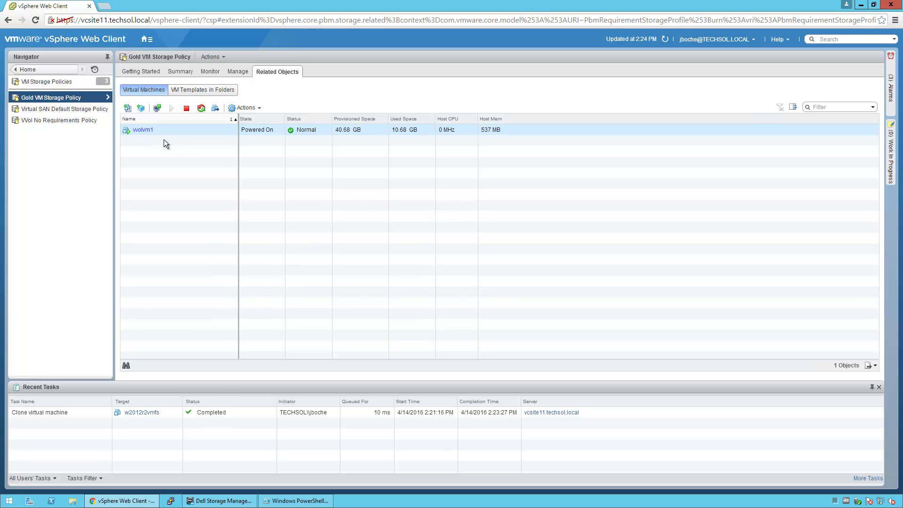
left_click(184, 72)
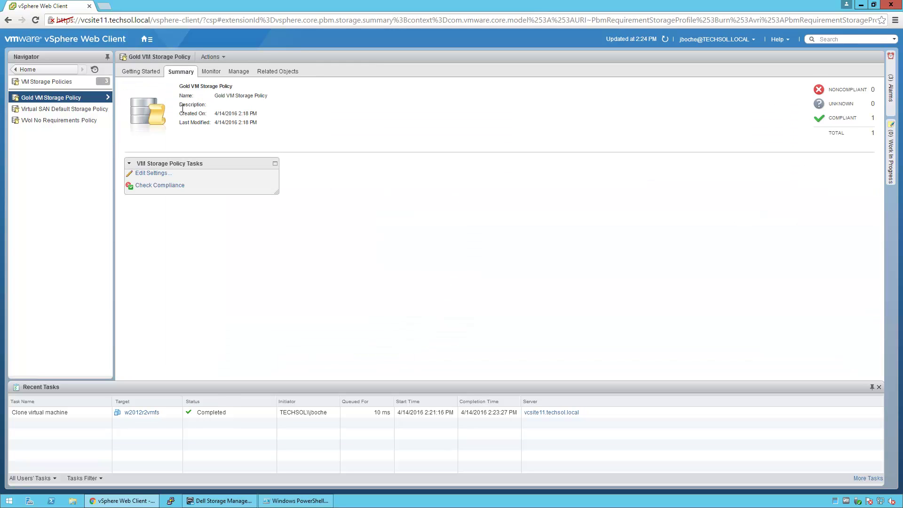
left_click(160, 186)
Switch to Dell Storage Manager, refresh the servers, and look through the virtual machines under hosts tssrv250, tssrv251 and tssrv253.
left_click(225, 500)
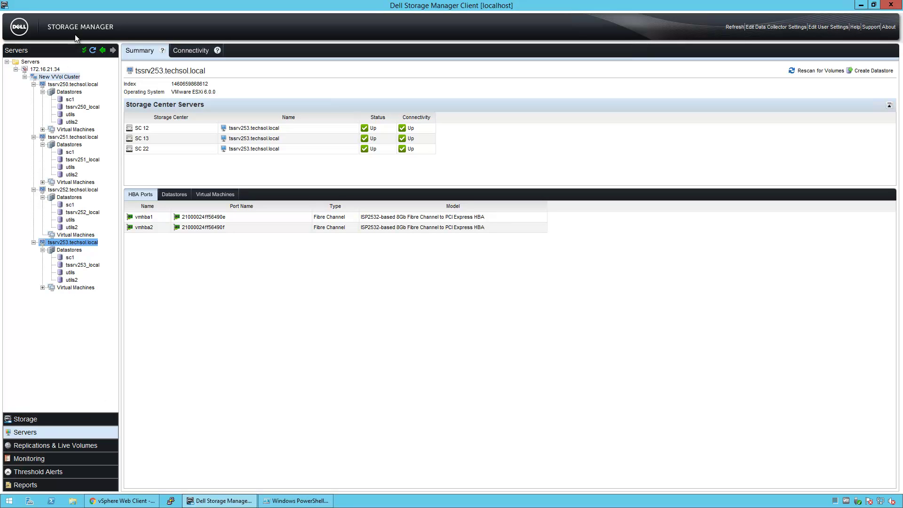
left_click(93, 51)
left_click(43, 129)
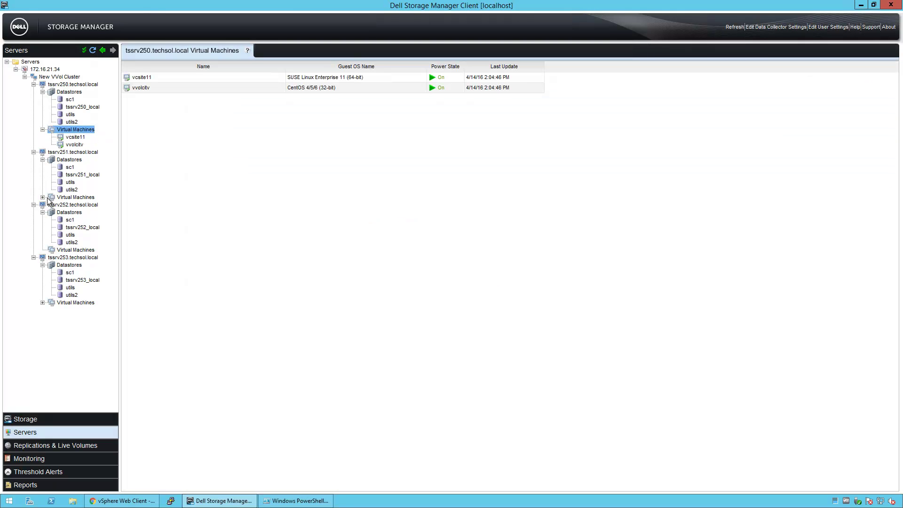
left_click(43, 198)
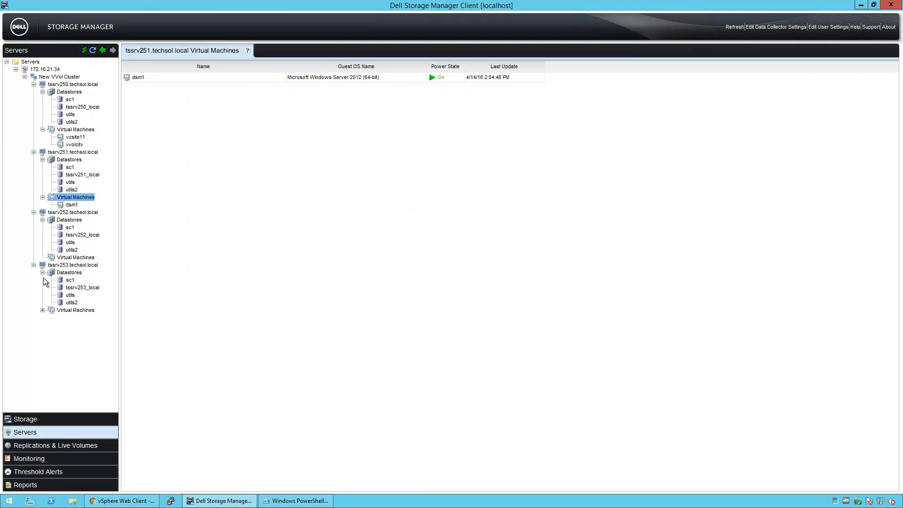
left_click(43, 311)
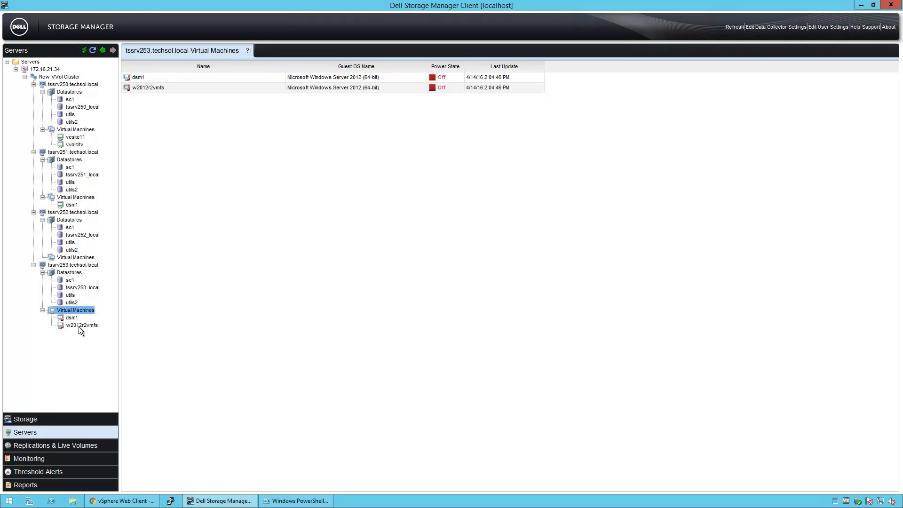
Update the information for the vCenter server 172.16.21.34.
right_click(50, 70)
left_click(72, 90)
left_click(574, 310)
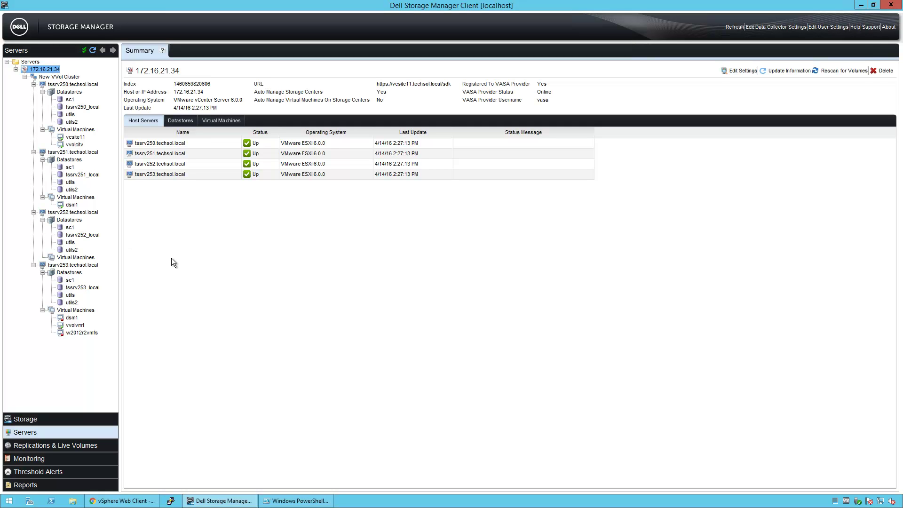
Examine the datastore, virtual disk and VVols of vvolvm1, including its Config VVol.
left_click(73, 326)
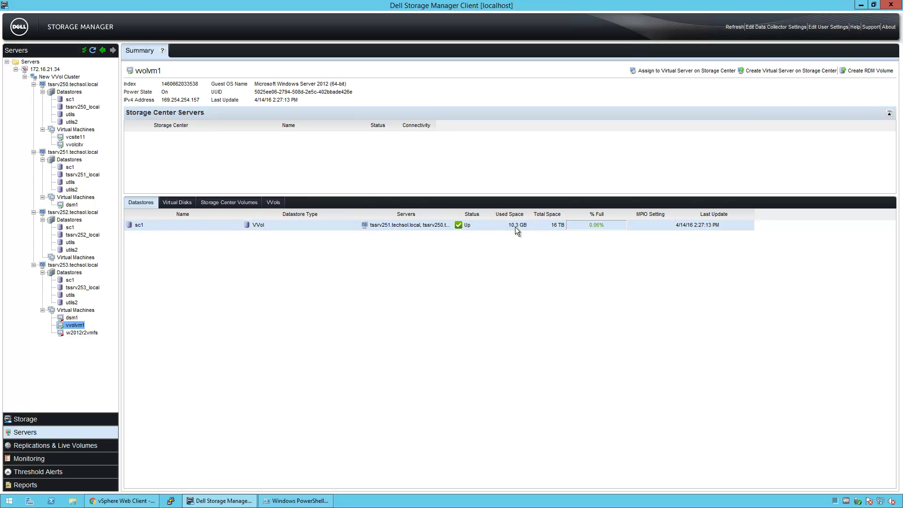
left_click(185, 203)
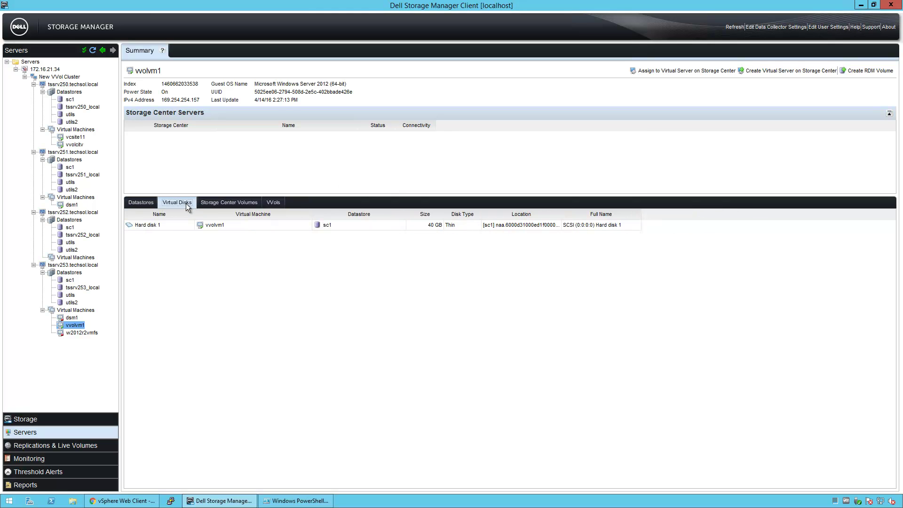
left_click(274, 203)
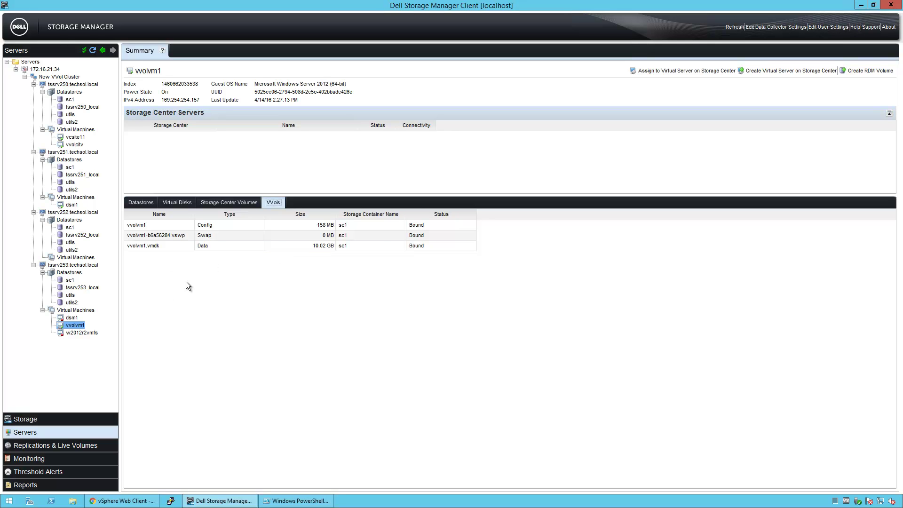
left_click(217, 229)
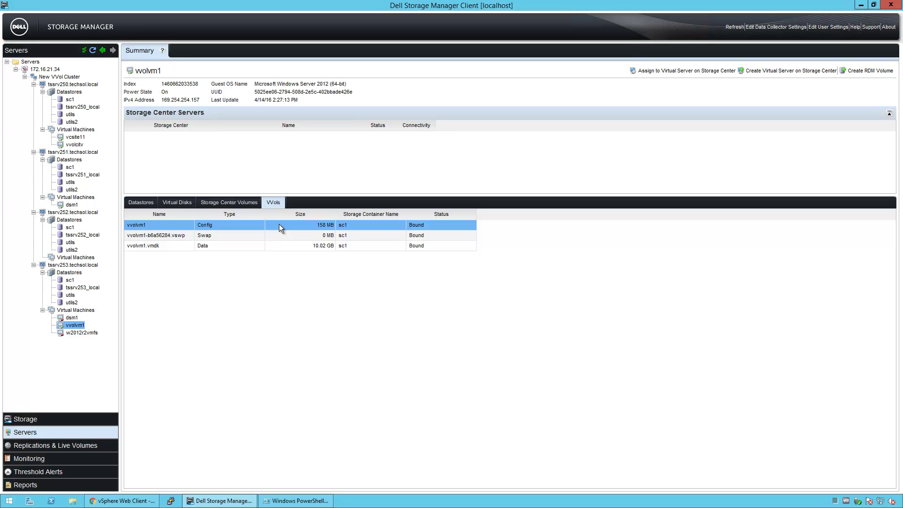
Examine the Swap and Data VVols of vvolvm1 and the sc1 storage container on SC 22.
left_click(157, 236)
left_click(156, 245)
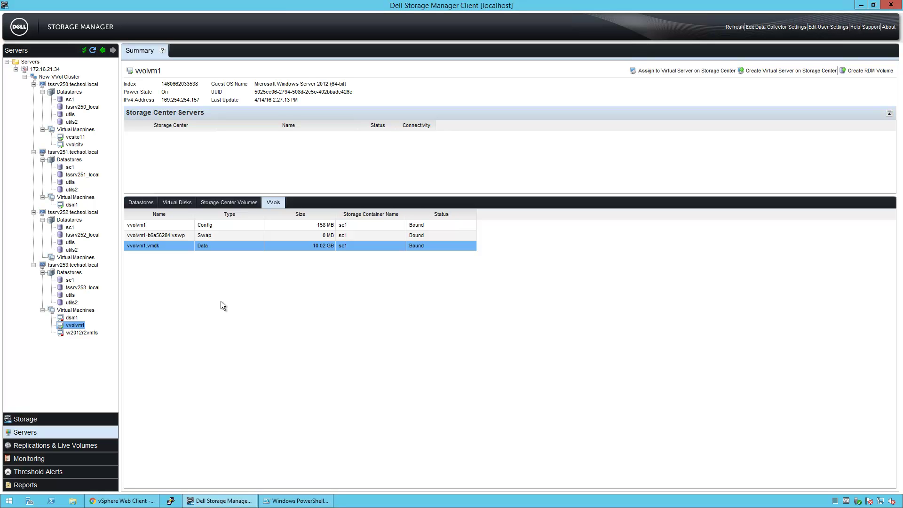
left_click(171, 232)
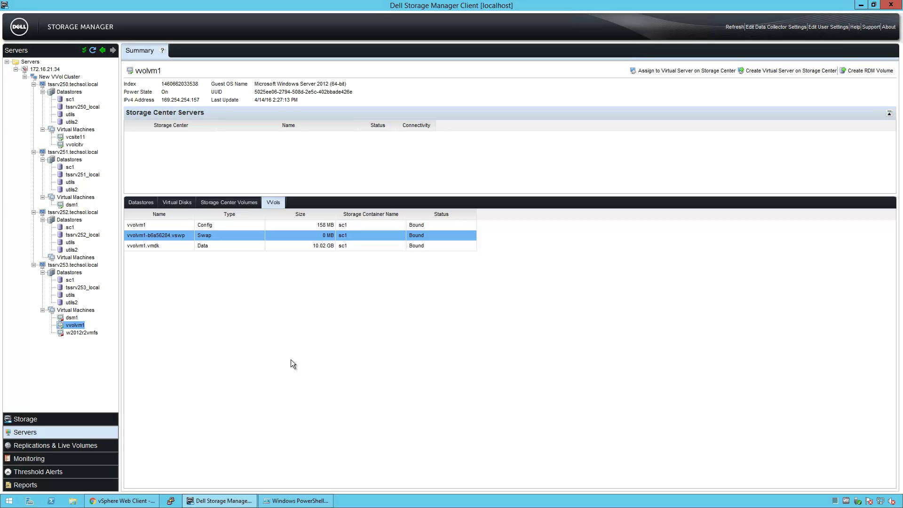
left_click(18, 418)
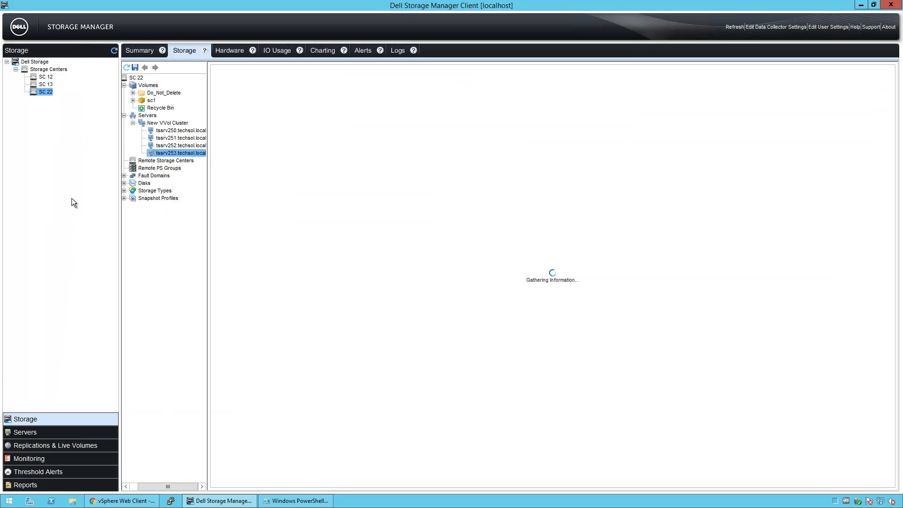
double_click(150, 101)
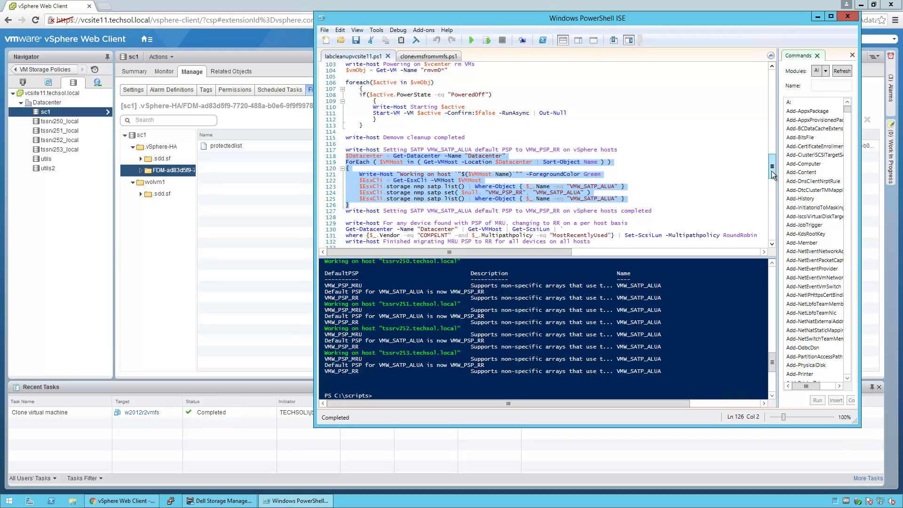
Look through labcleanupvcsite11.ps1 and the clonevmsfromvmfs.ps1 cloning script in Windows PowerShell ISE, then bring vSphere Web Client forward.
left_click_drag(771, 171, 775, 147)
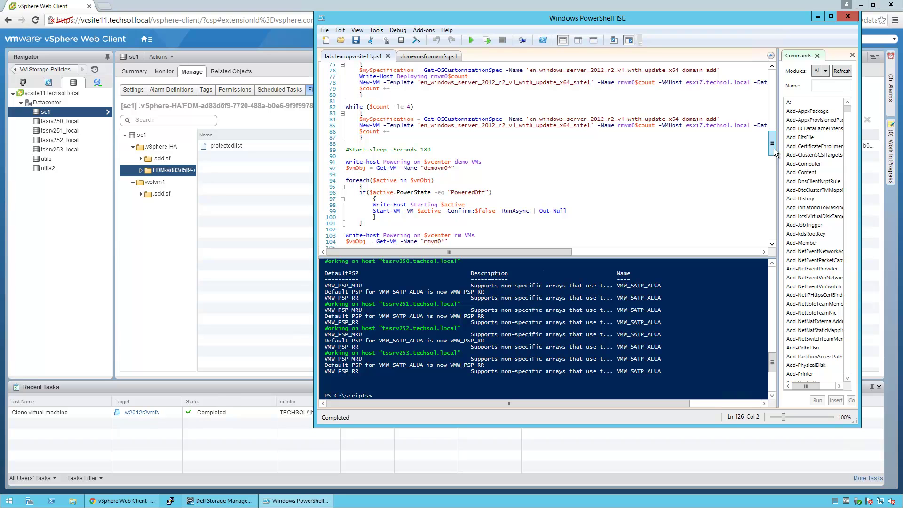
left_click_drag(774, 148, 775, 92)
left_click(425, 56)
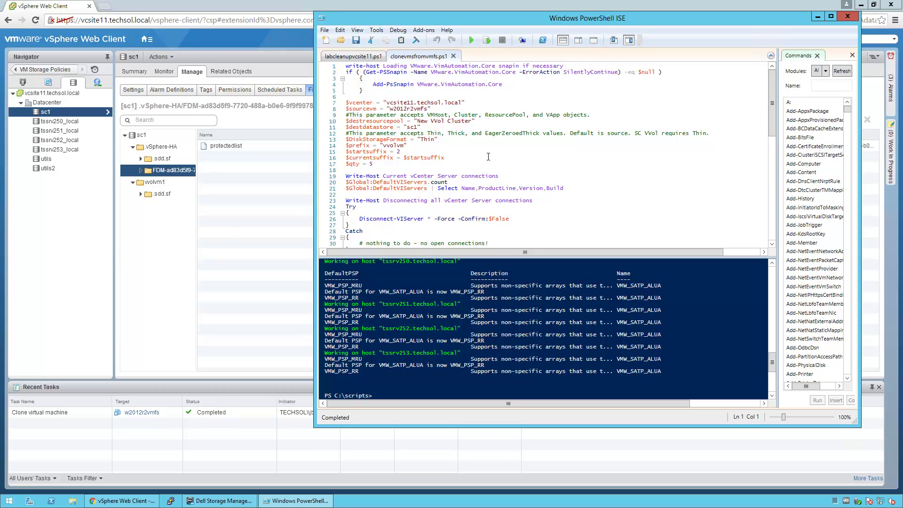
left_click(226, 229)
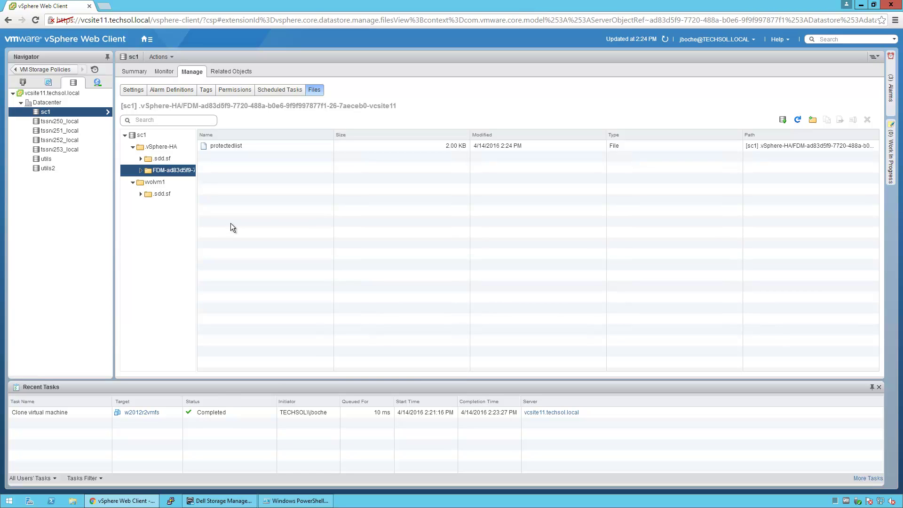
Switch to Dell Storage Manager and expand the sc1 datastore under host tssrv250 to 20 TB.
left_click(220, 502)
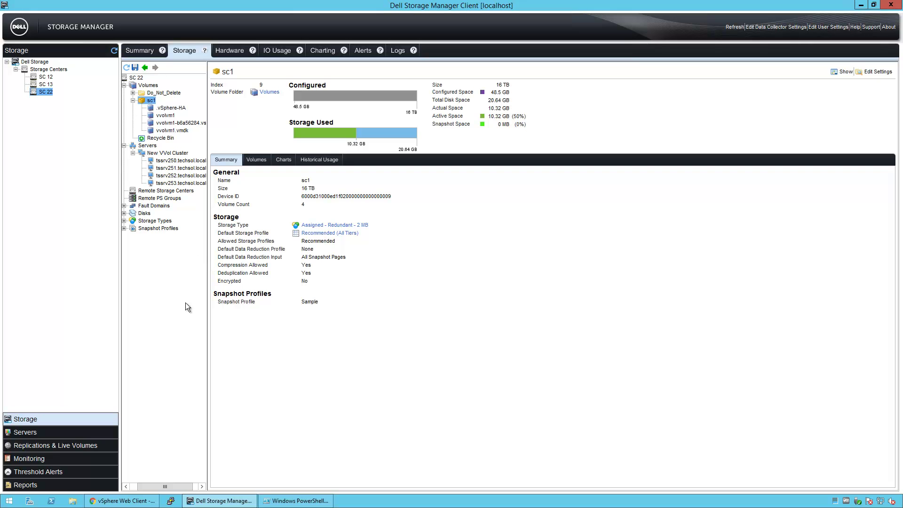
left_click(36, 434)
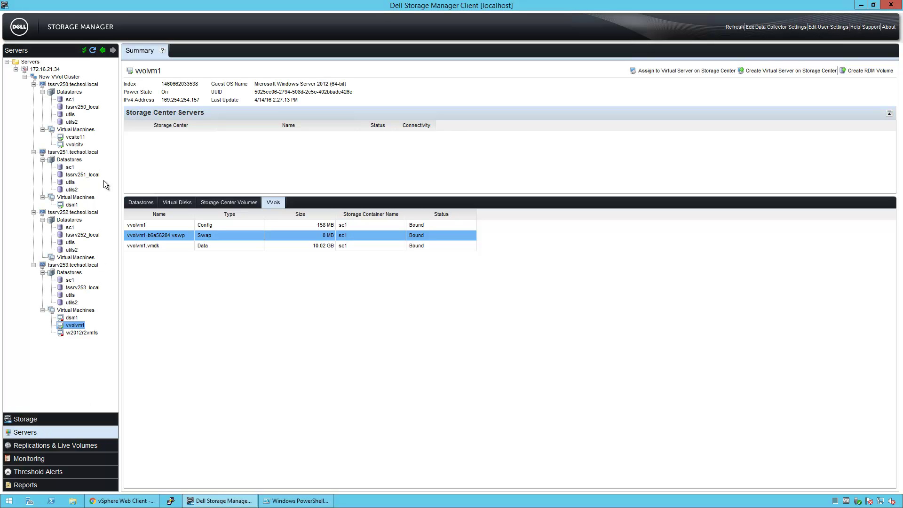
right_click(69, 99)
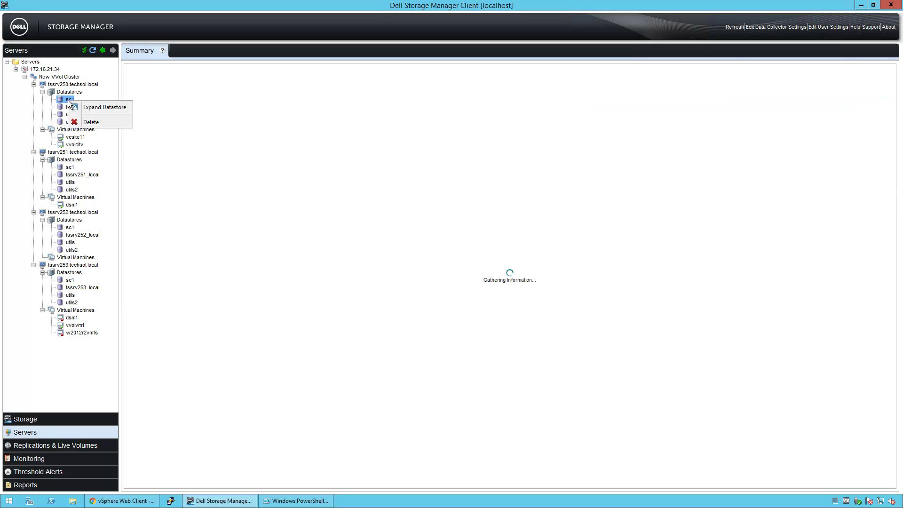
left_click(114, 107)
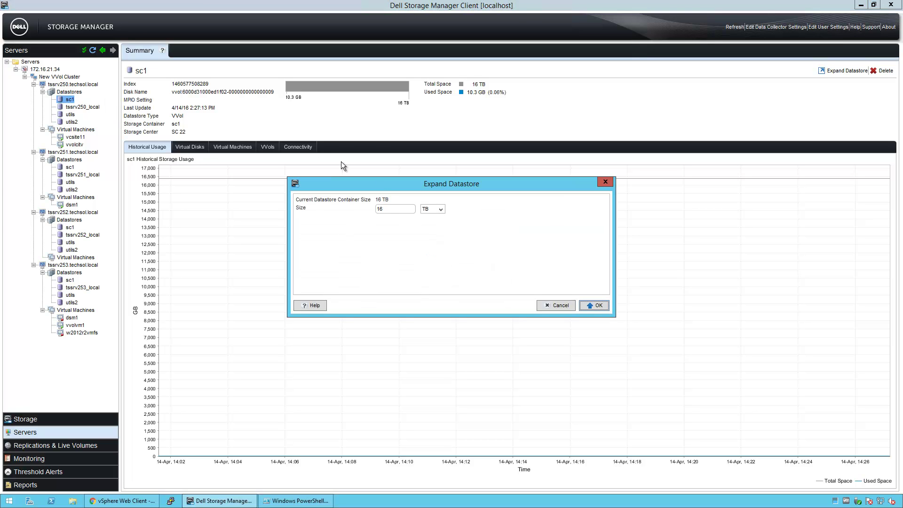
left_click_drag(391, 209, 323, 202)
type("20")
left_click(589, 305)
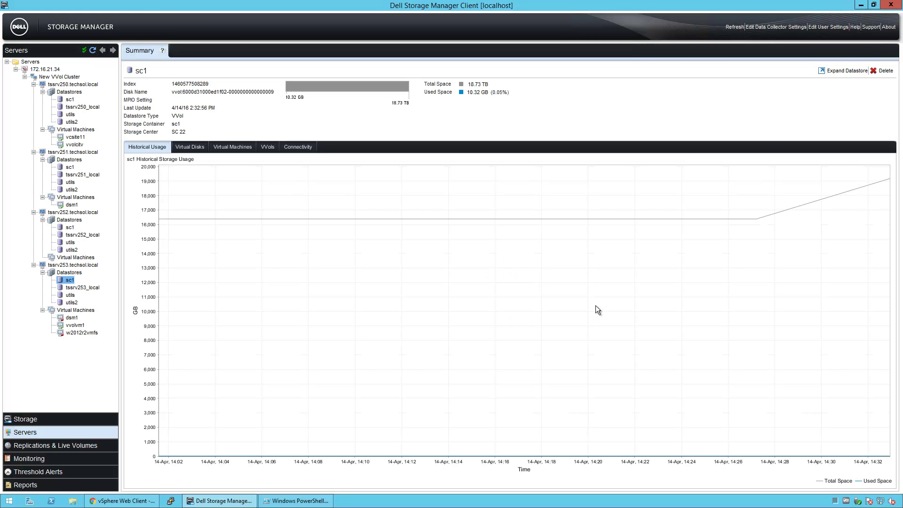
Switch to Windows PowerShell ISE, run clonevmsfromvmfs.ps1 to create five clones of w2012r2vmfs, and review the script's cloning loop.
left_click(297, 501)
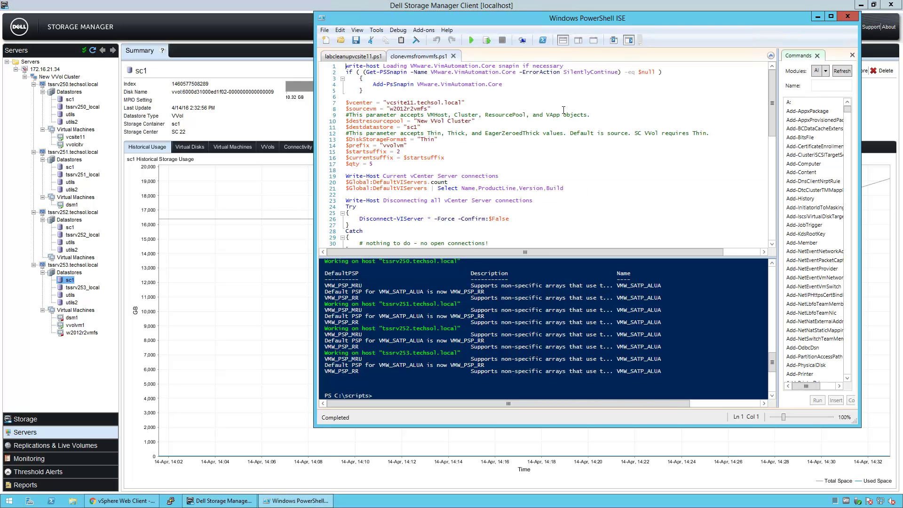
left_click(471, 40)
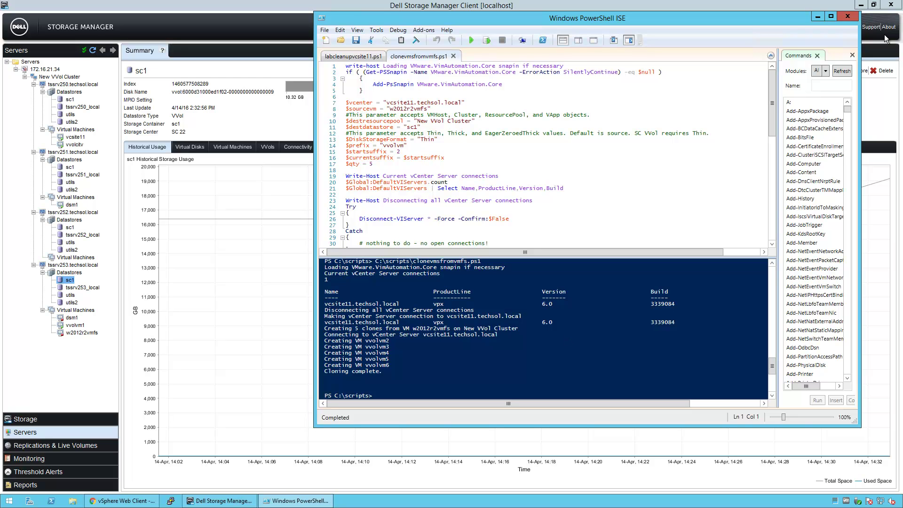
scroll(771, 121, "down", 2)
scroll(770, 121, "down", 9)
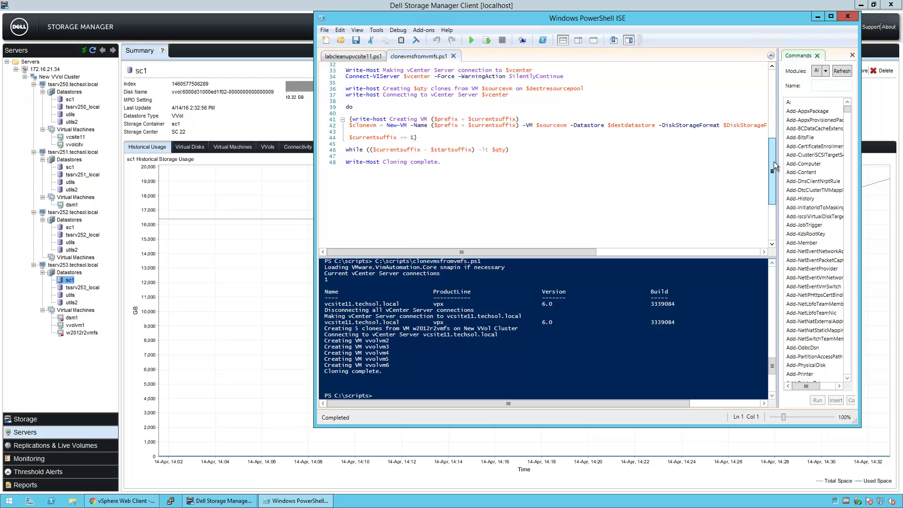
Check the running clone tasks in vSphere Web Client and the new VM volumes under sc1 in Dell Storage Manager.
left_click(107, 501)
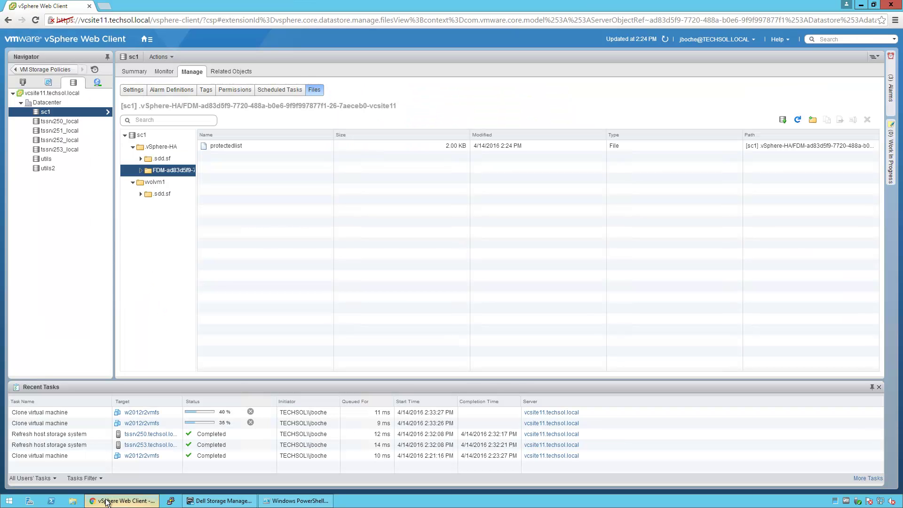
left_click(665, 41)
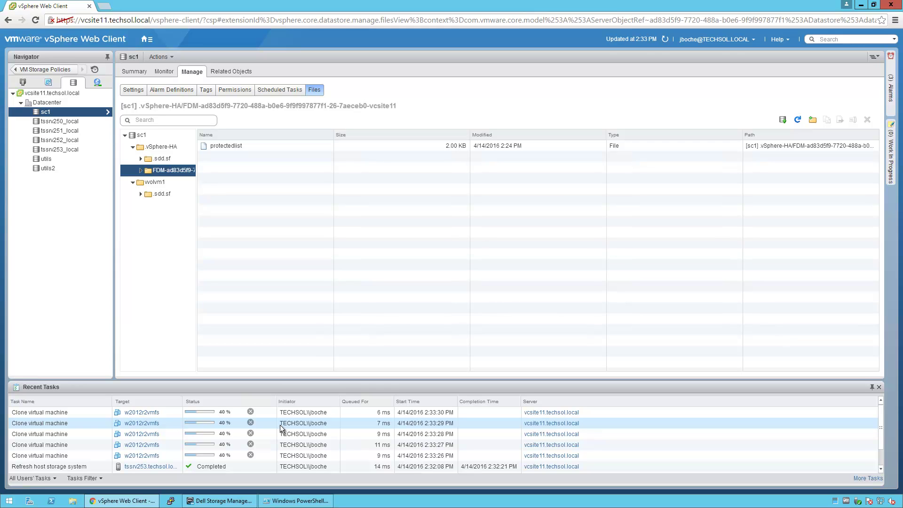
left_click(219, 501)
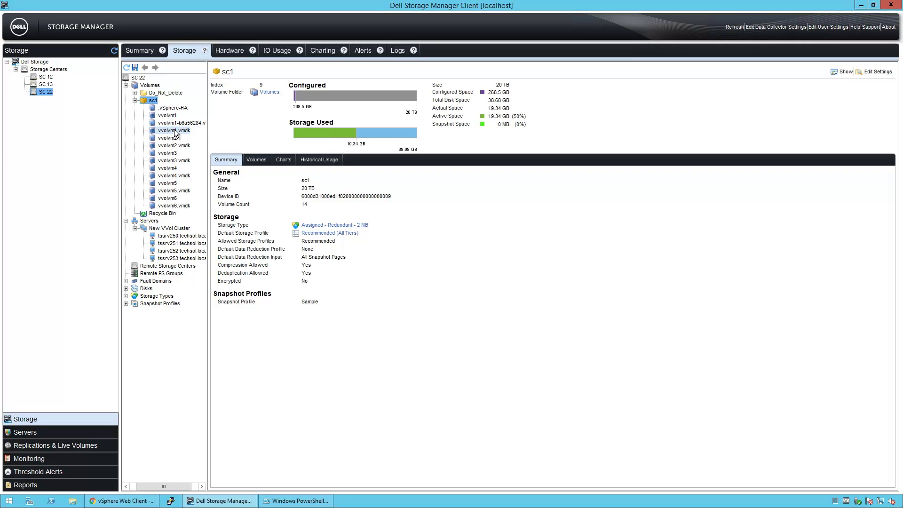
Take a snapshot of vvolvm1 named jgb vSphere snapshot without memory or guest quiescing, and inspect it on vvolvm1.vmdk in Dell Storage Manager.
key("alt+Tab")
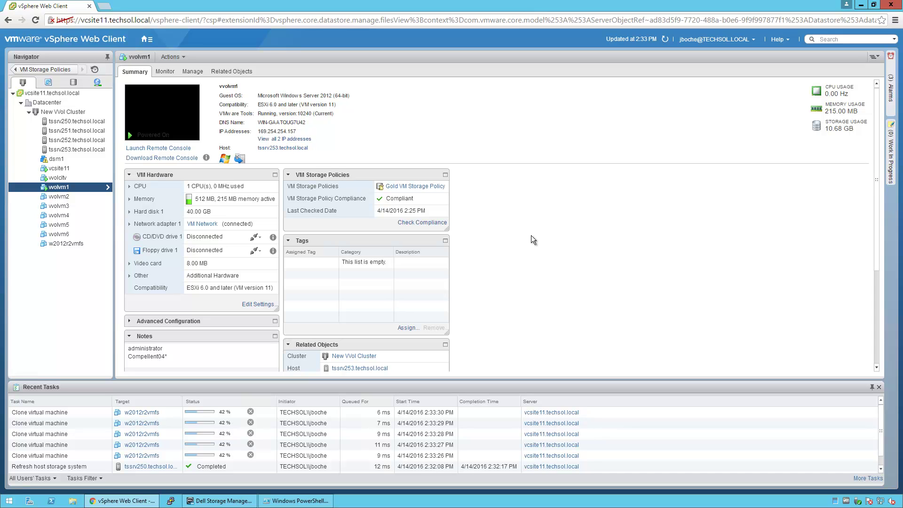
right_click(60, 187)
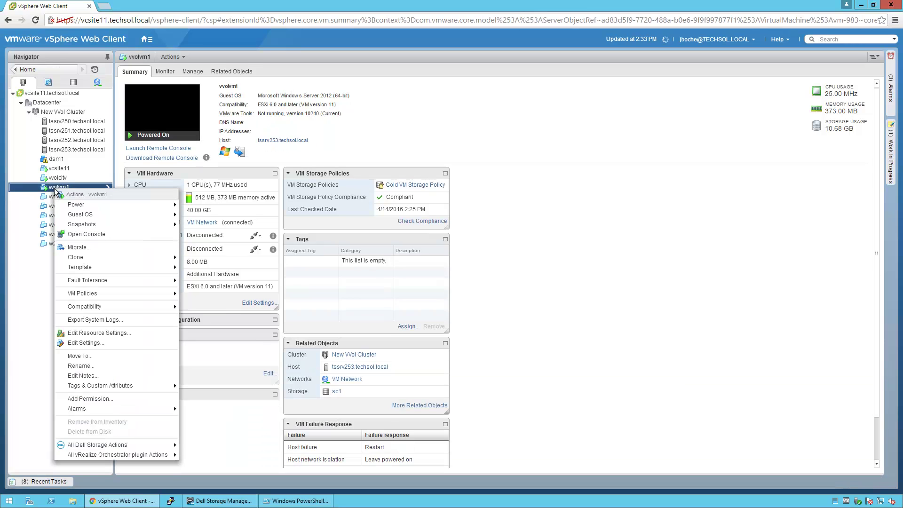
mouse_move(103, 227)
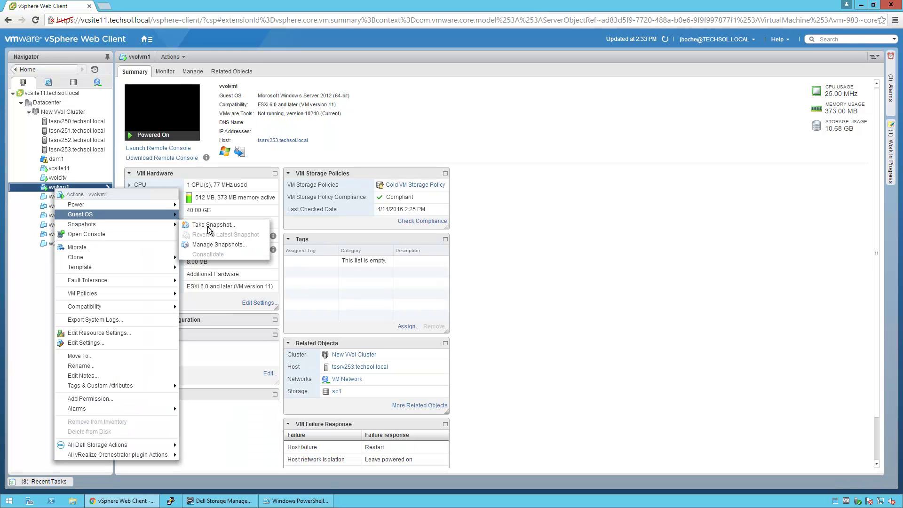
mouse_move(135, 230)
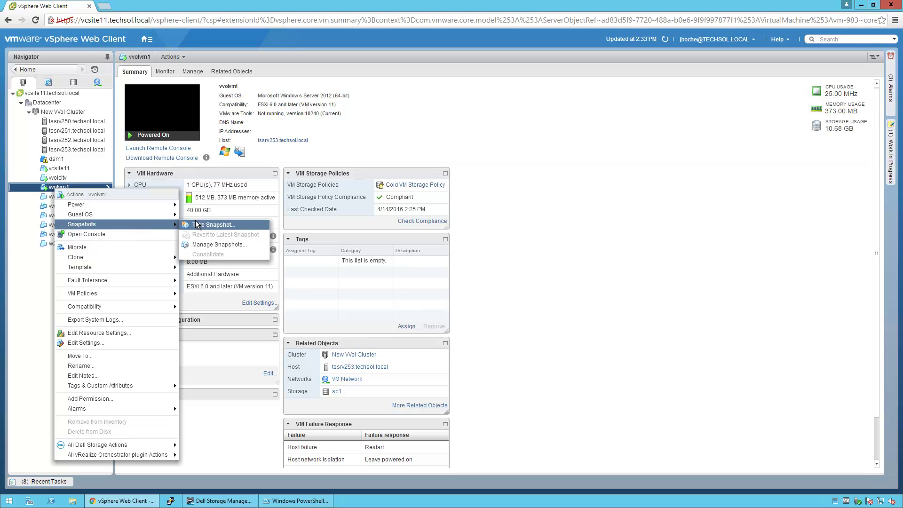
left_click(198, 226)
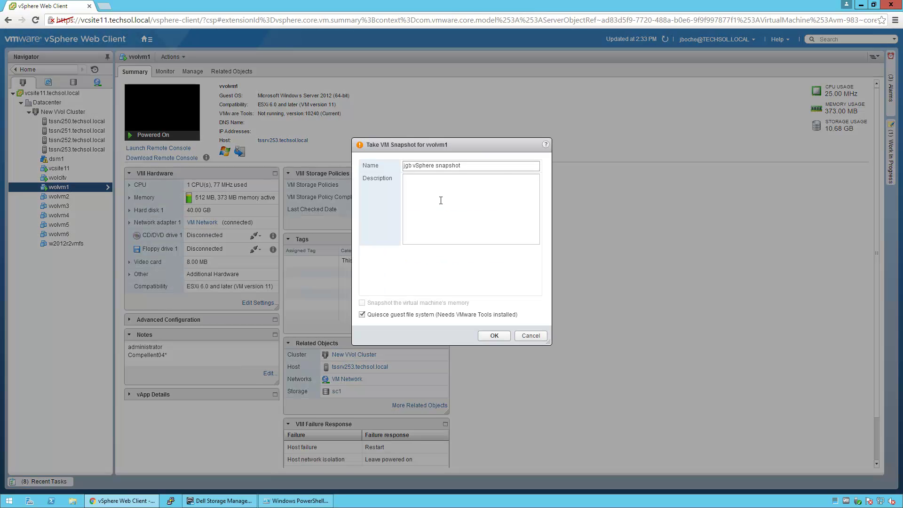
left_click(388, 315)
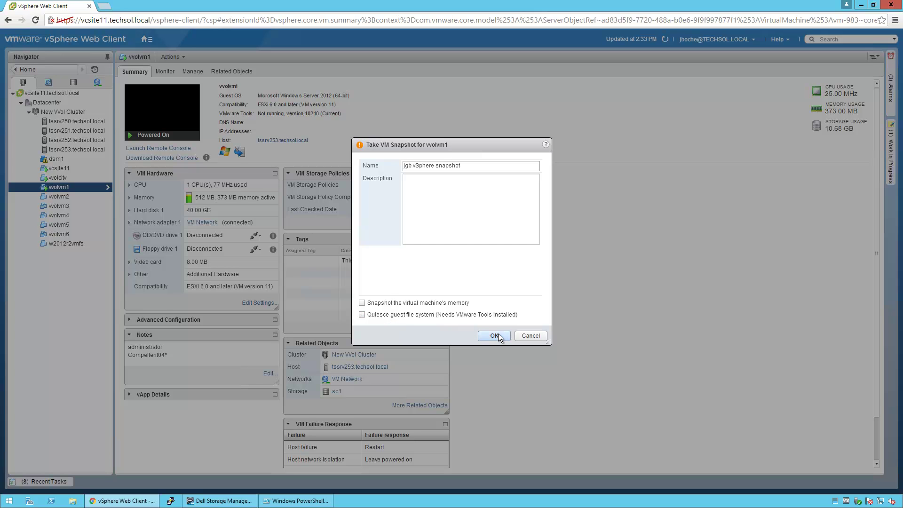
left_click(494, 335)
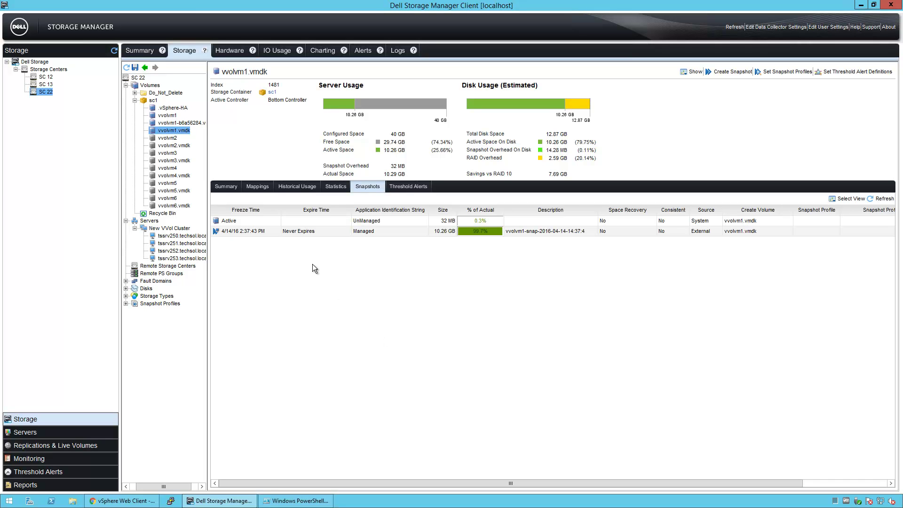
left_click(295, 232)
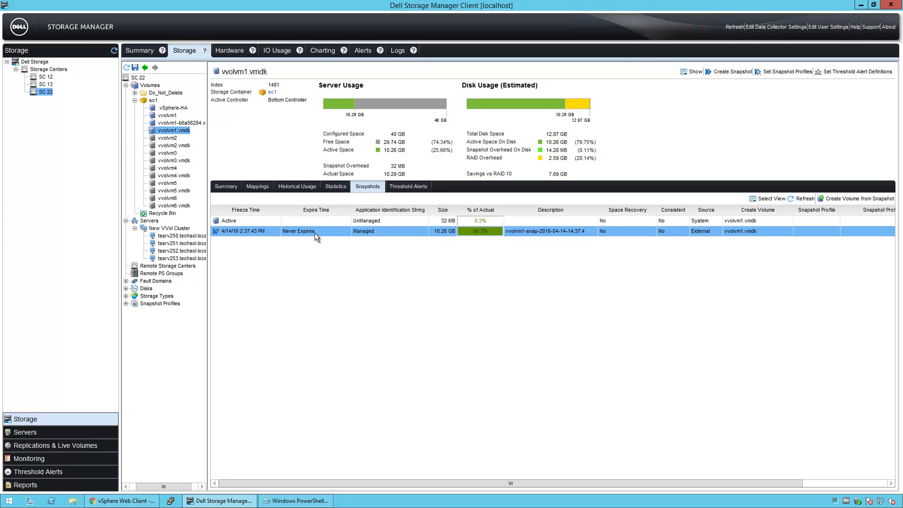
Switch to vSphere Web Client and delete all snapshots of vvolvm1.
left_click(95, 502)
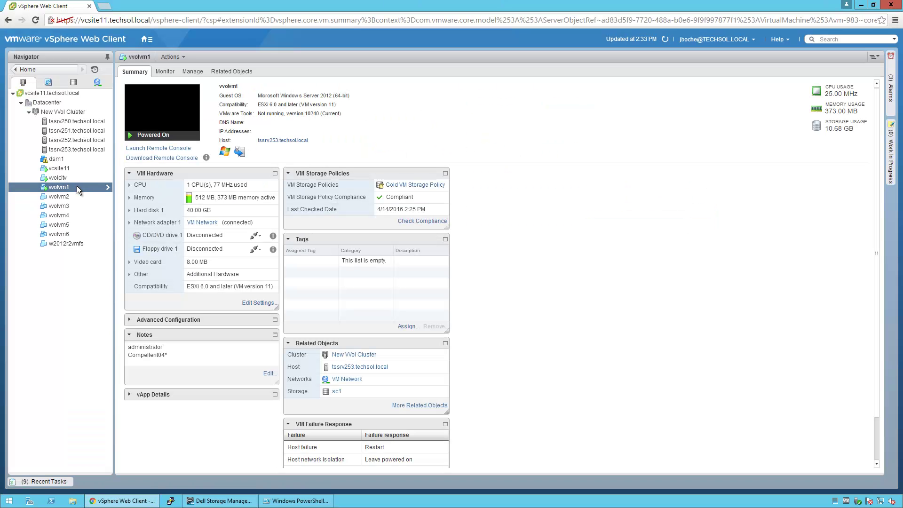
right_click(75, 187)
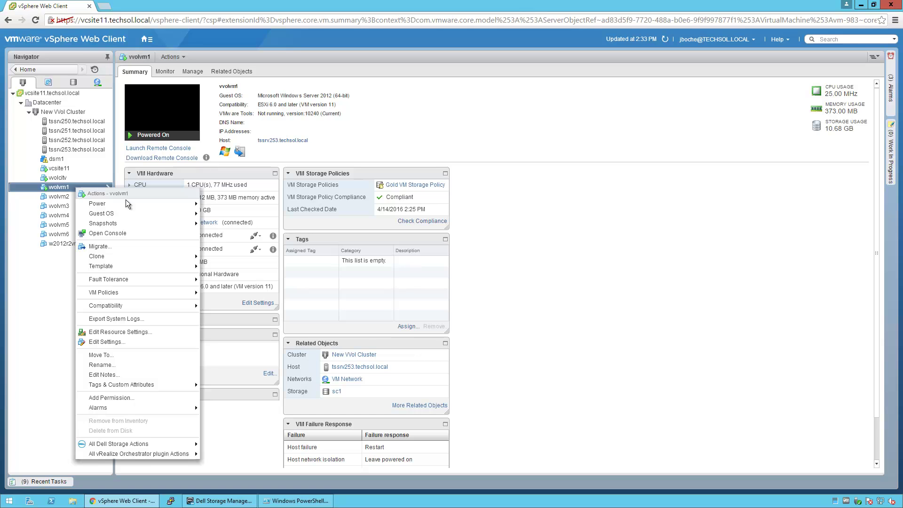
mouse_move(135, 227)
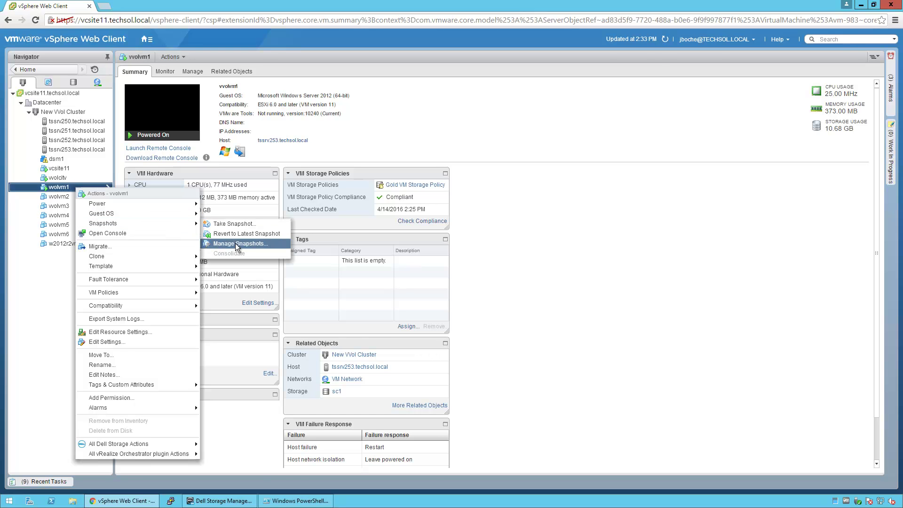
left_click(254, 243)
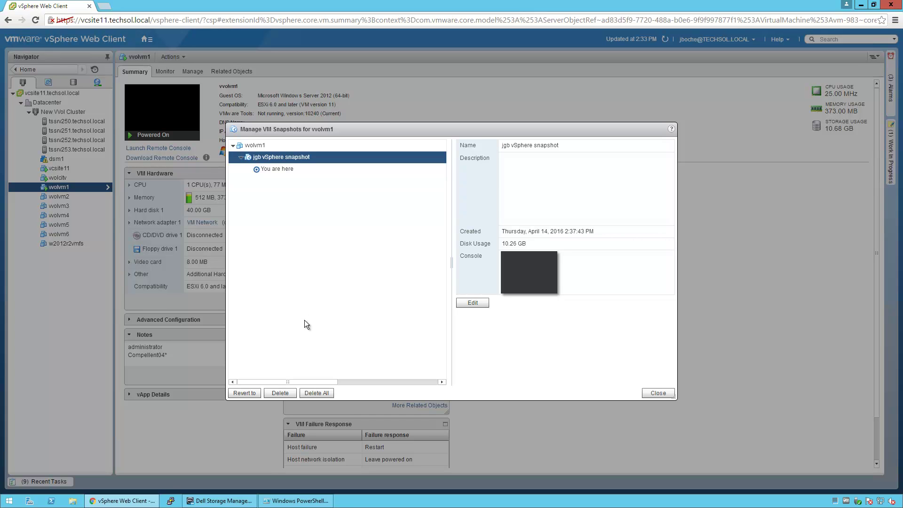
left_click(314, 393)
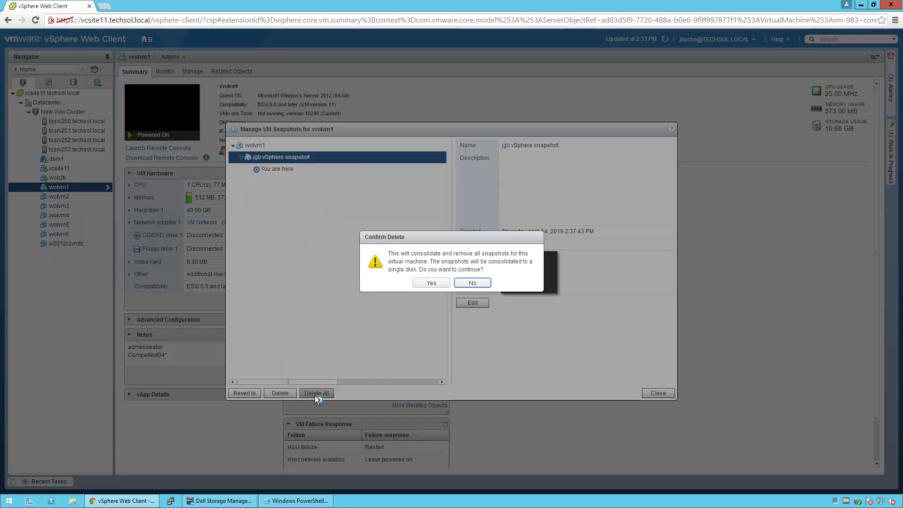
left_click(430, 284)
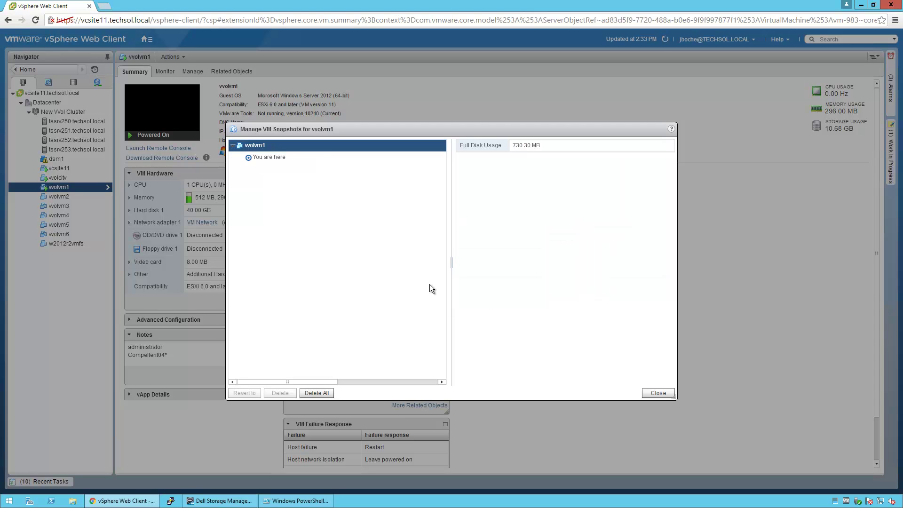
left_click(661, 396)
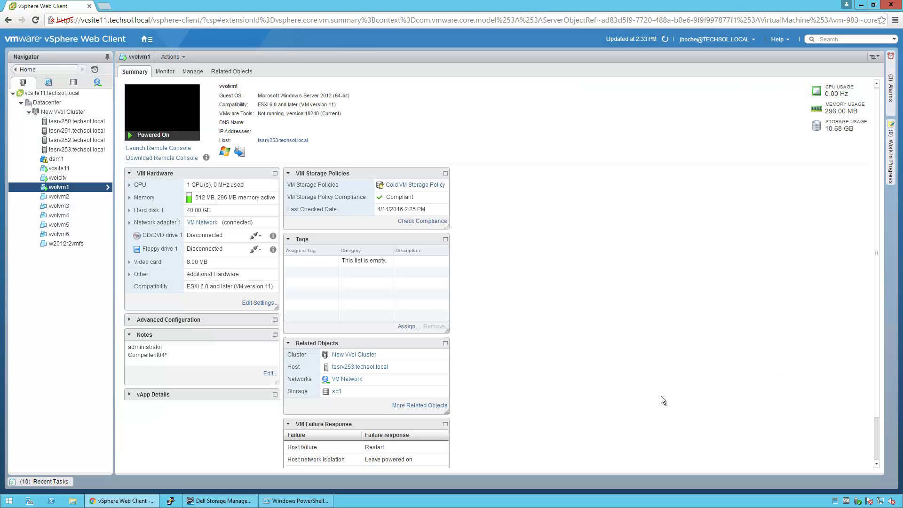
Switch to Dell Storage Manager and refresh the snapshot list of vvolvm1.vmdk to check the deleted snapshot.
left_click(221, 501)
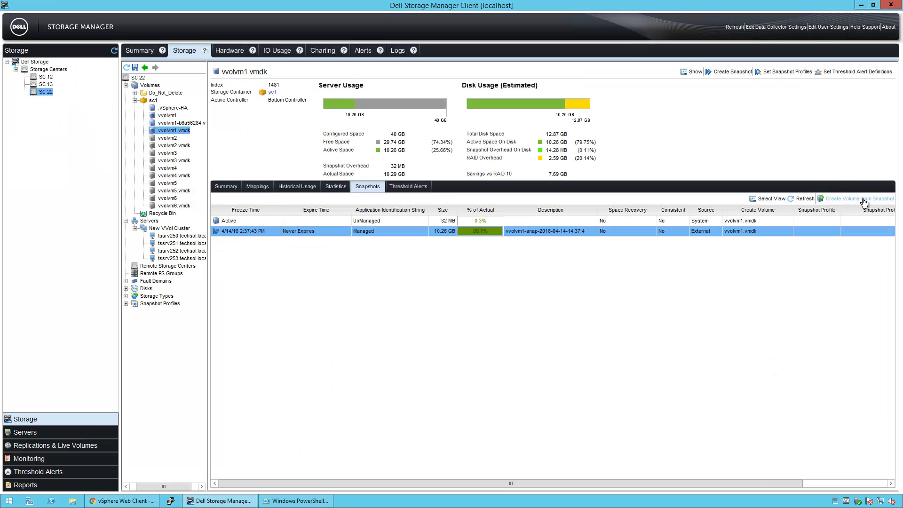
left_click(805, 200)
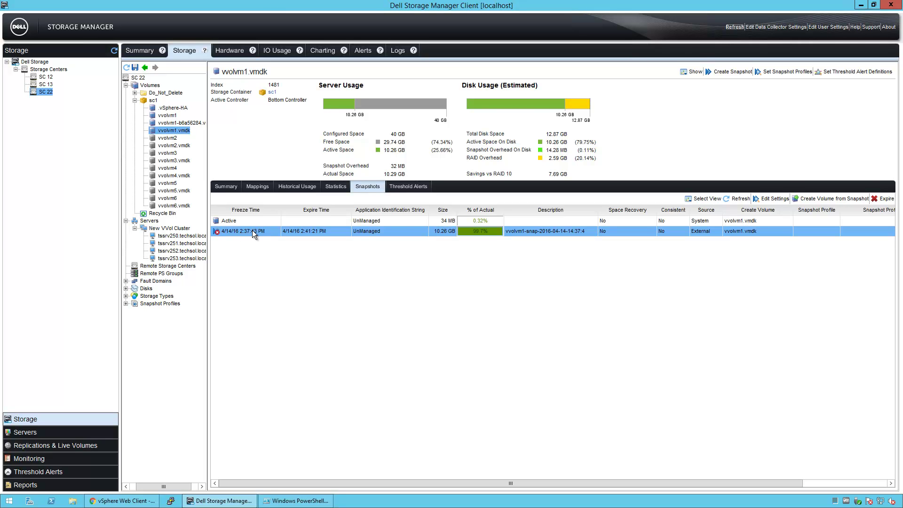
Power off vvolvm1 in vSphere Web Client, and refresh the SC 22 storage tree in Dell Storage Manager to check its volumes.
key("alt+Tab")
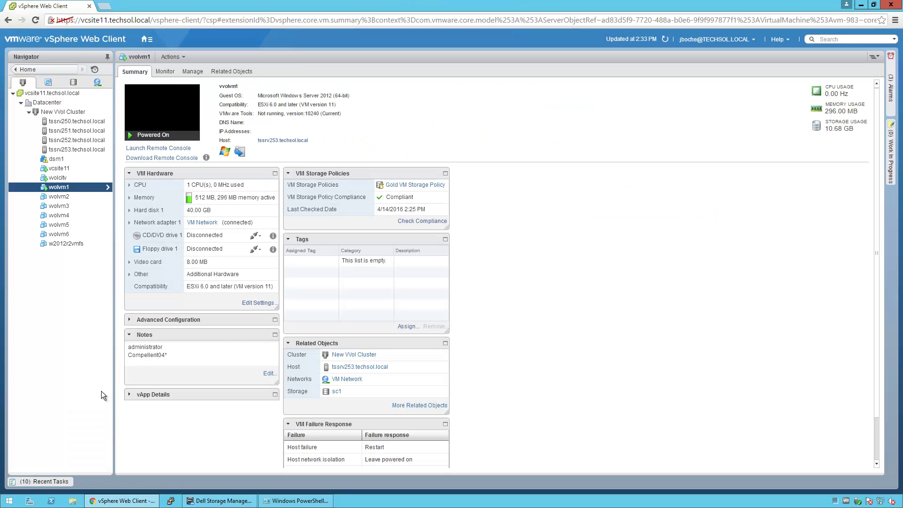
right_click(57, 187)
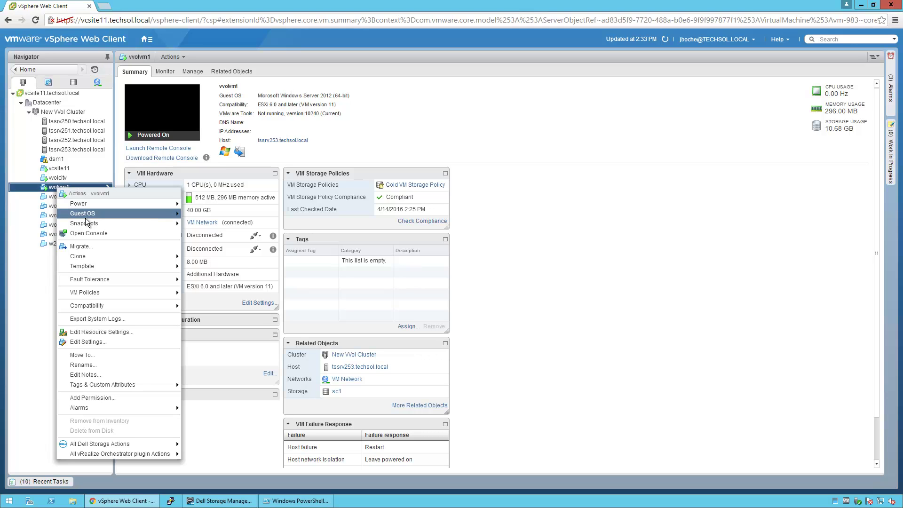
mouse_move(87, 218)
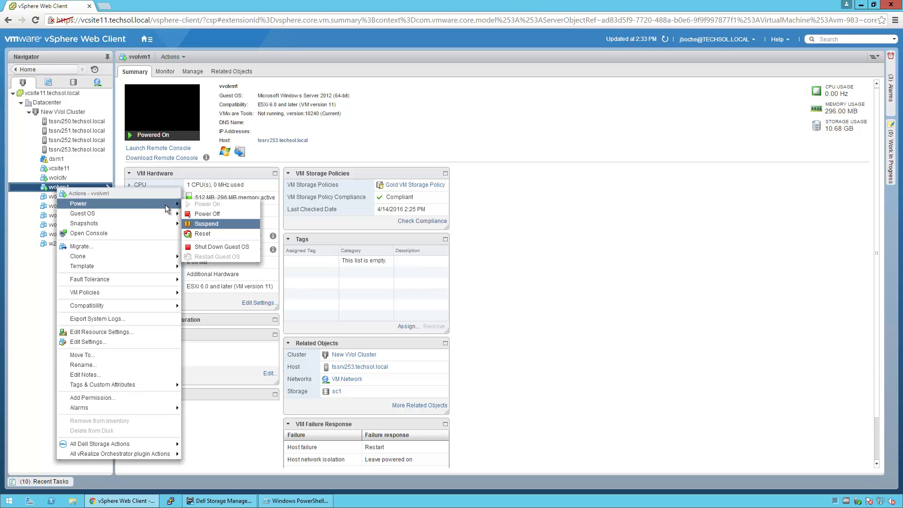
left_click(216, 214)
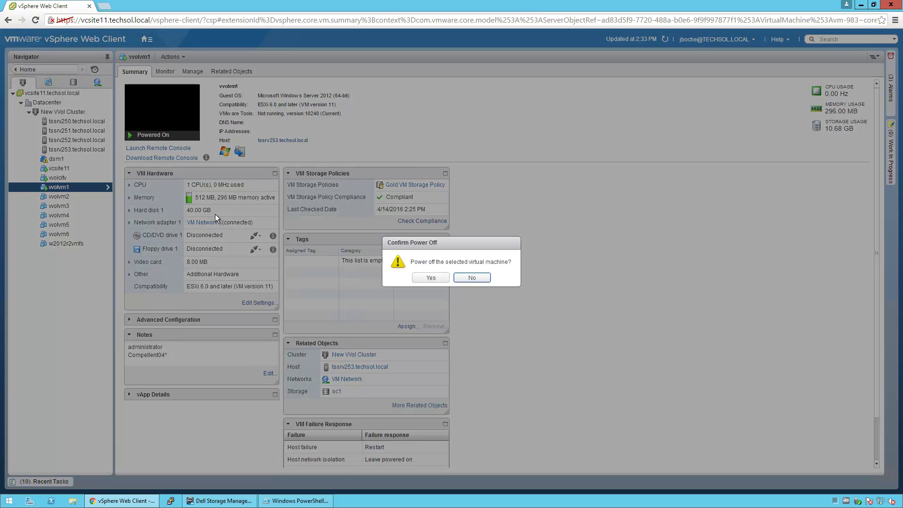
left_click(427, 278)
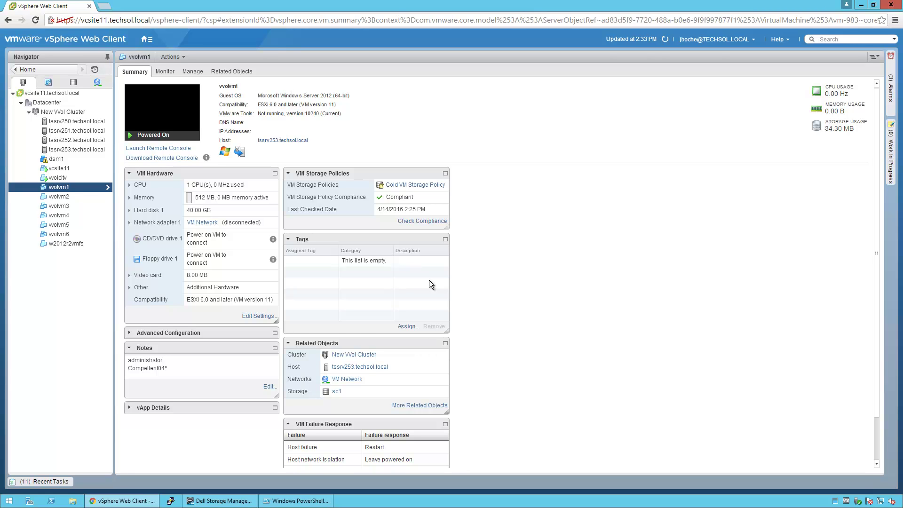
left_click(221, 501)
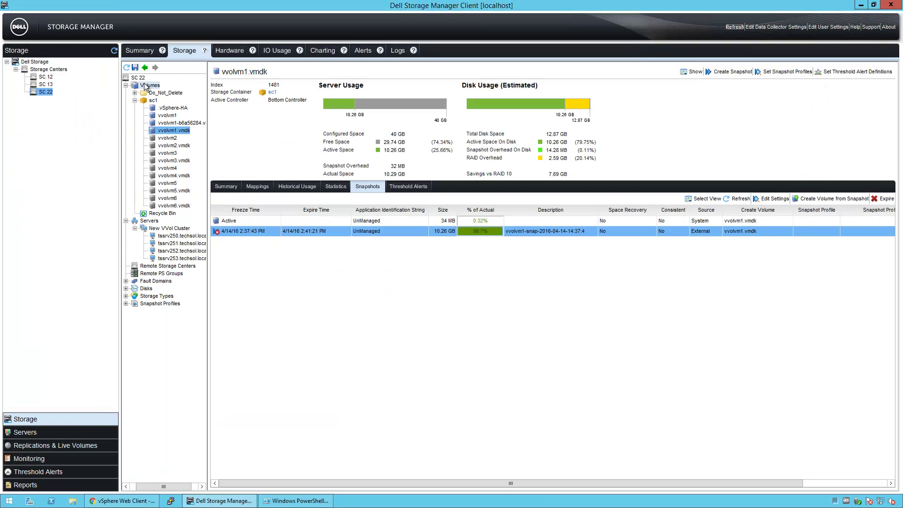
left_click(127, 67)
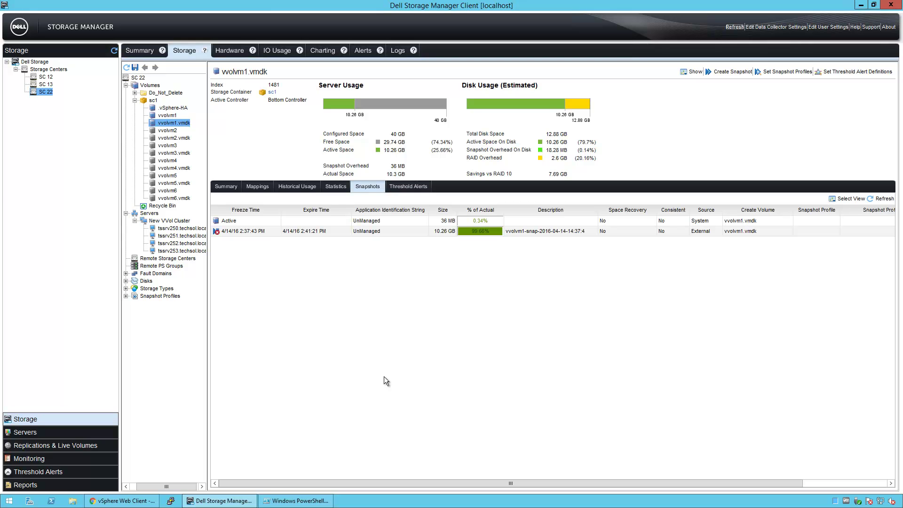
Delete vvolvm1 through vvolvm6 of New VVol Cluster from disk in vSphere Web Client, and refresh the SC 22 storage tree in Dell Storage Manager.
left_click(122, 500)
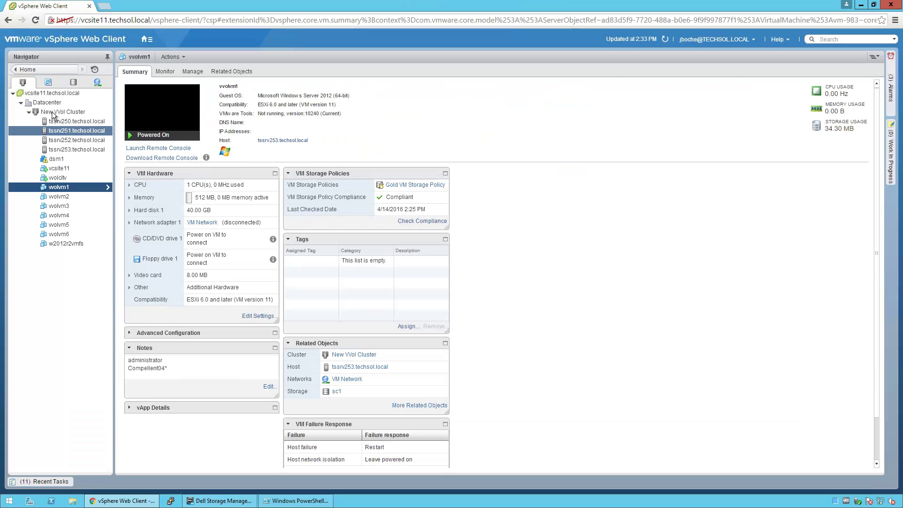
left_click(57, 113)
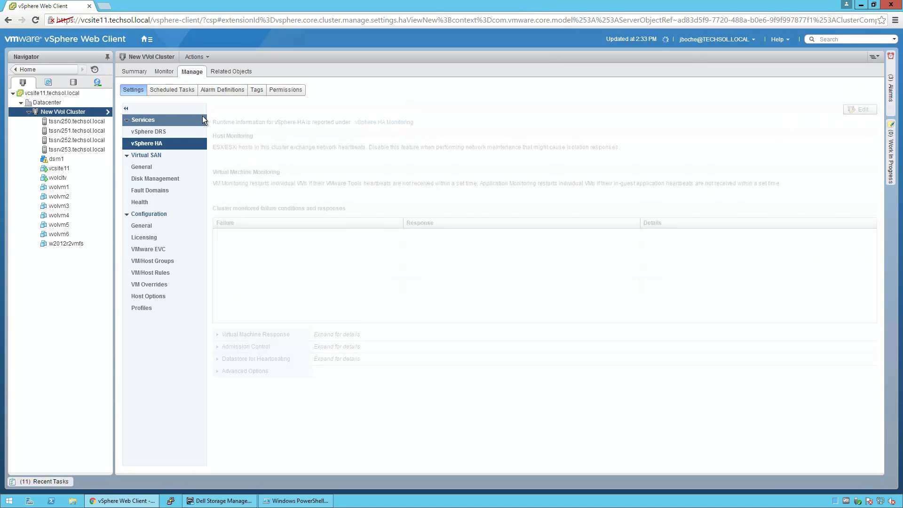
left_click(231, 71)
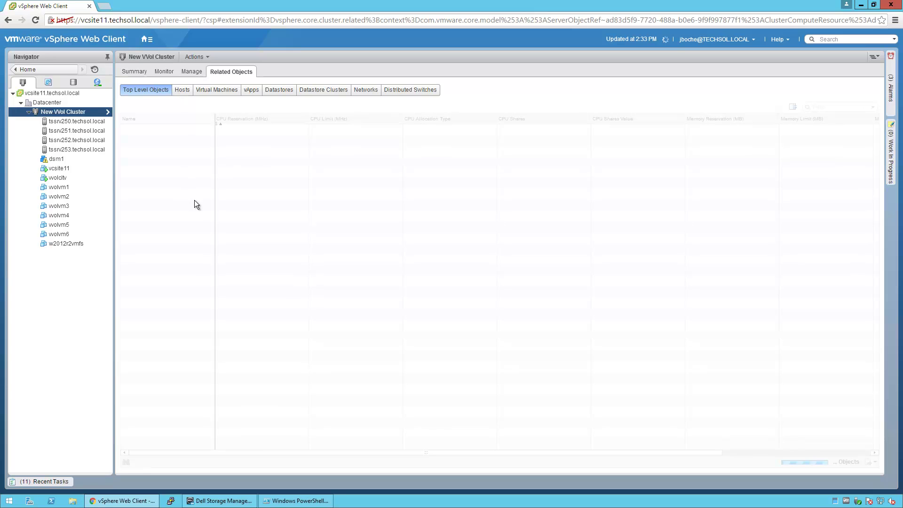
left_click(218, 91)
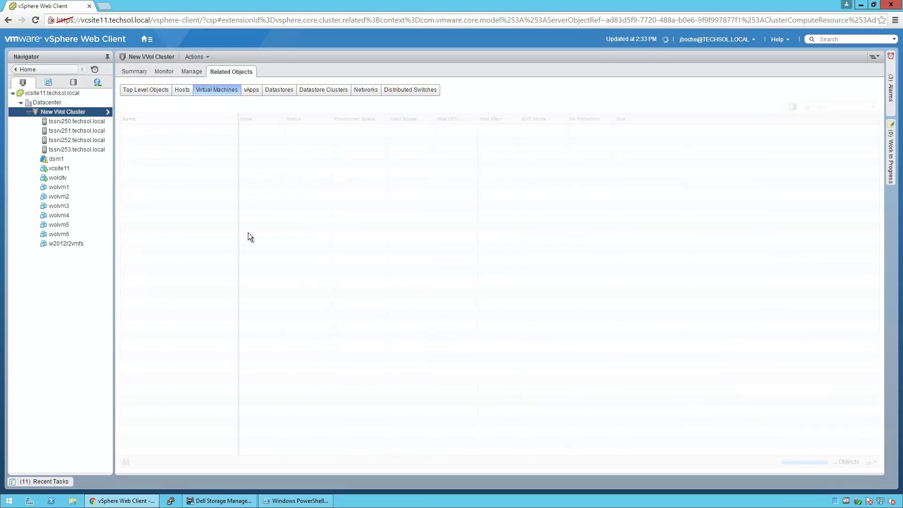
left_click(155, 184)
left_click(154, 182)
left_click(153, 238, "shift")
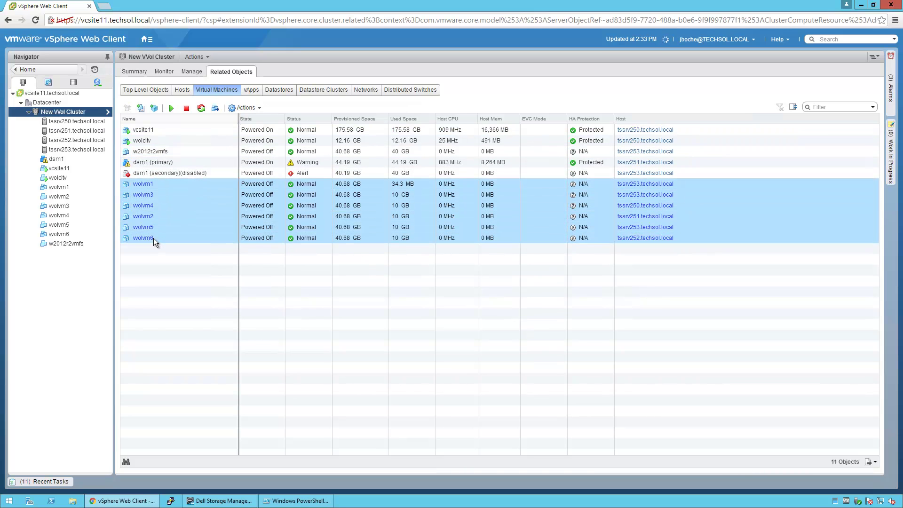
left_click(247, 110)
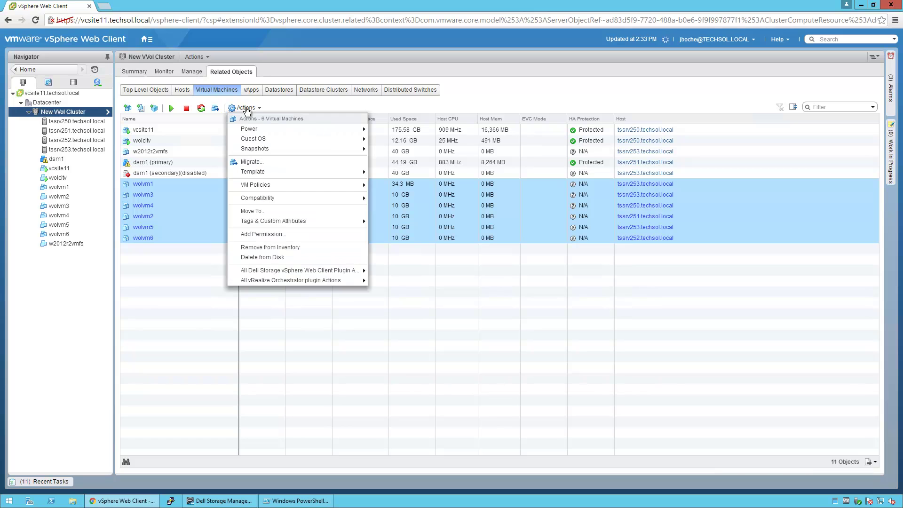
left_click(262, 257)
left_click(421, 288)
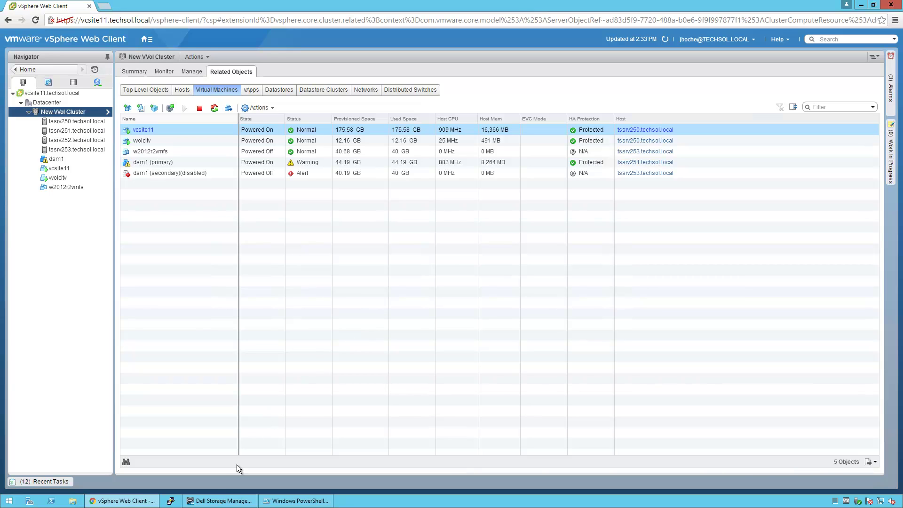
left_click(224, 501)
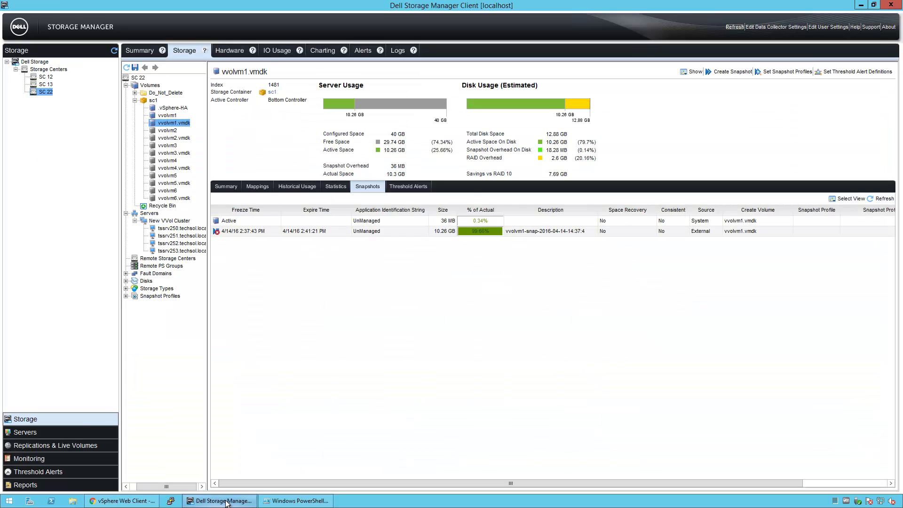
left_click(127, 70)
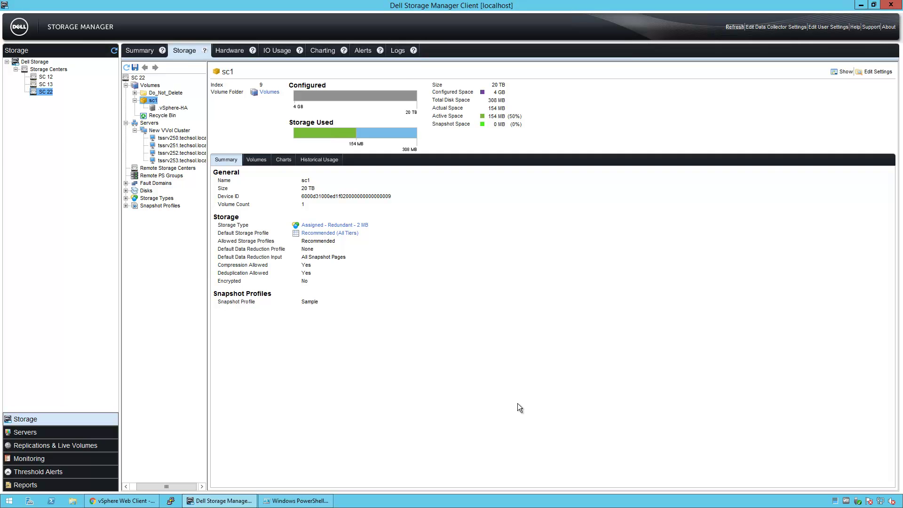
Delete the sc1 VVol datastore from the servers of New VVol Cluster and review the remaining volumes on SC 22.
left_click(38, 432)
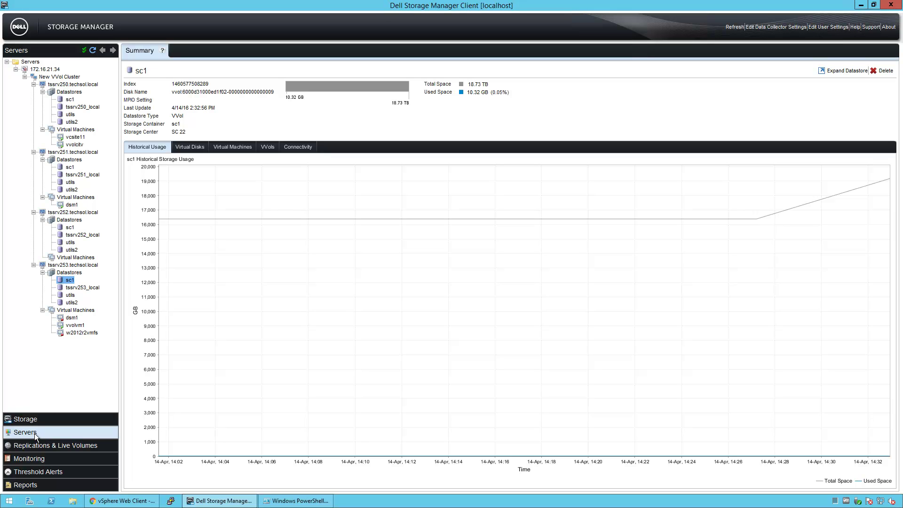
right_click(65, 100)
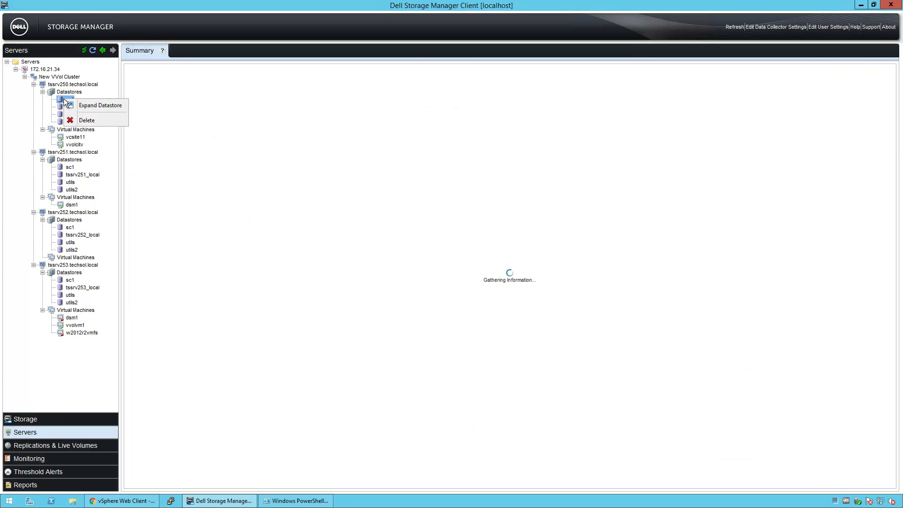
left_click(97, 120)
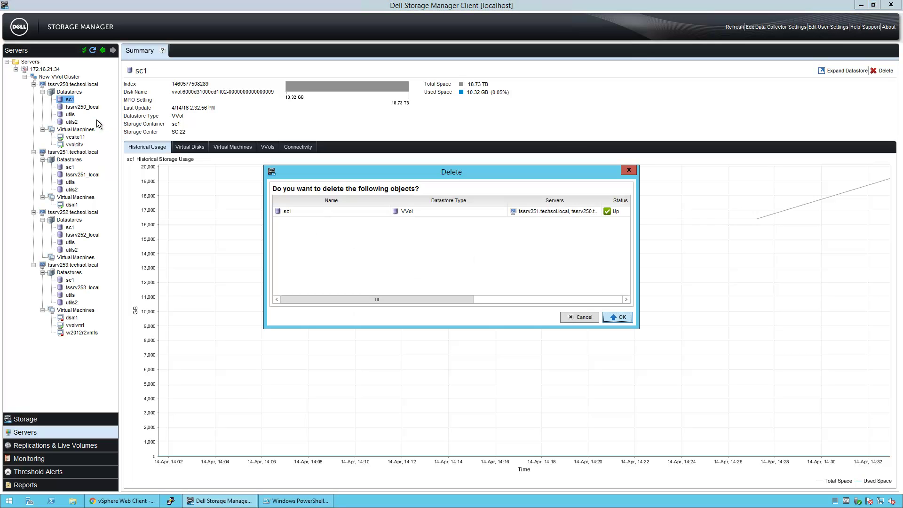
left_click(619, 317)
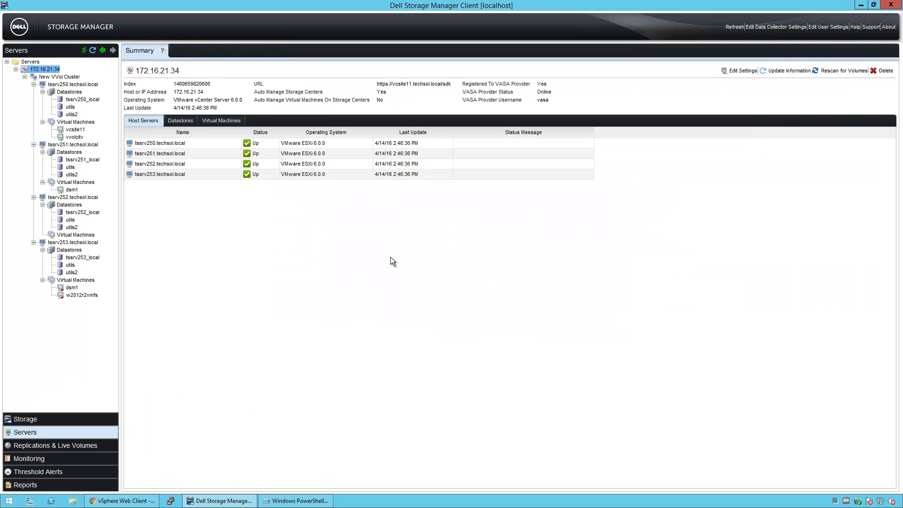
left_click(27, 421)
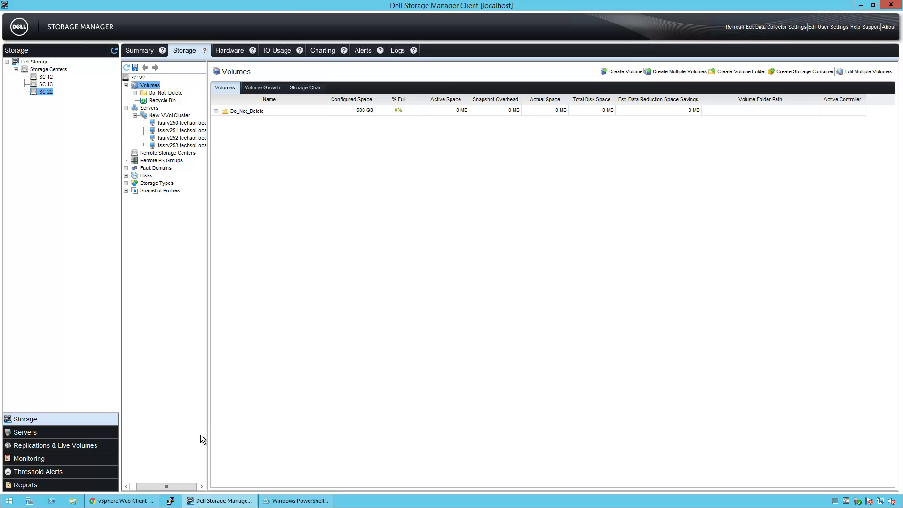
Unregister the VASA provider in the settings of the vCenter server 172.16.21.34.
left_click(52, 432)
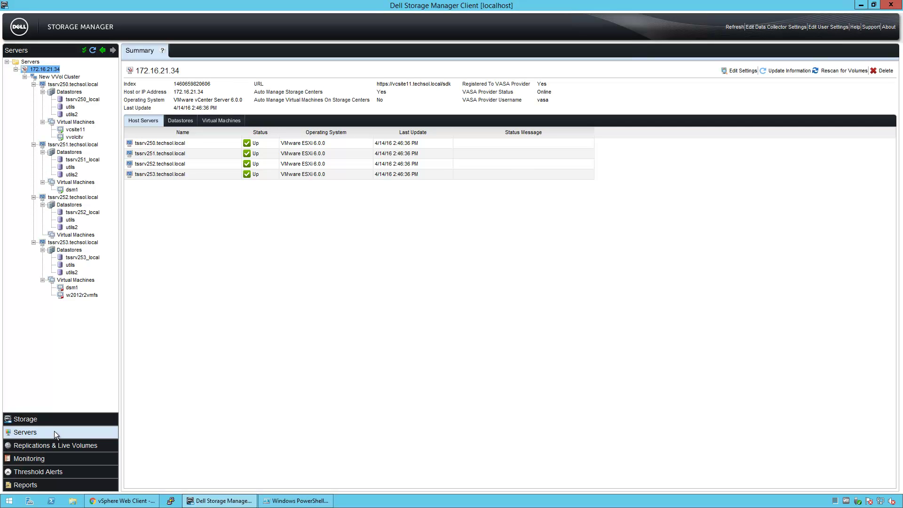
right_click(43, 71)
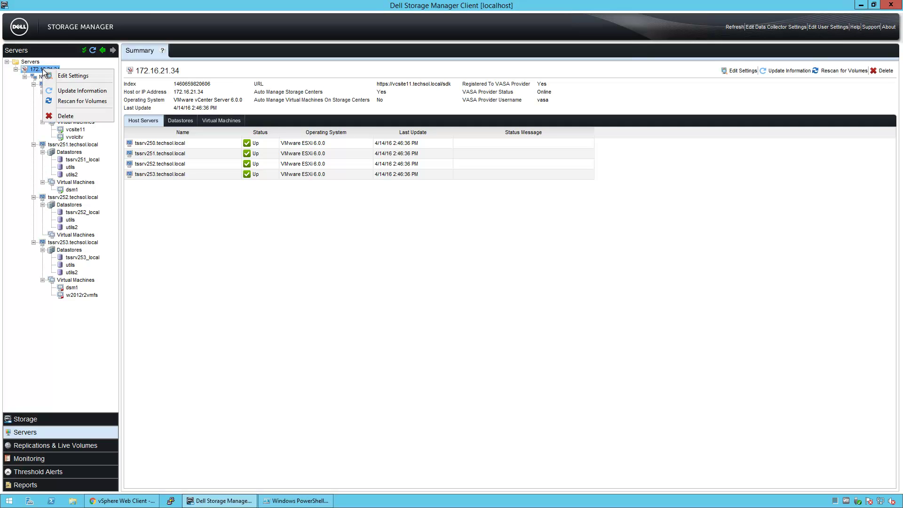
left_click(82, 78)
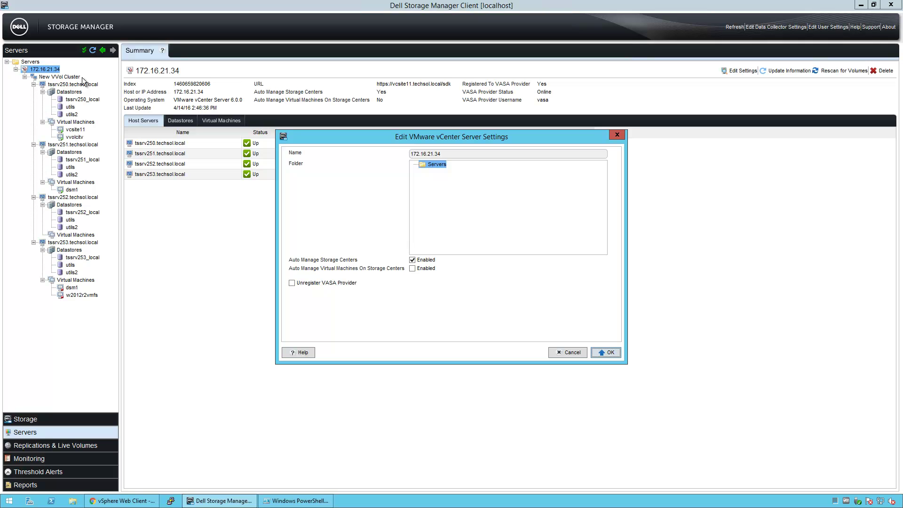
left_click(306, 284)
left_click(603, 354)
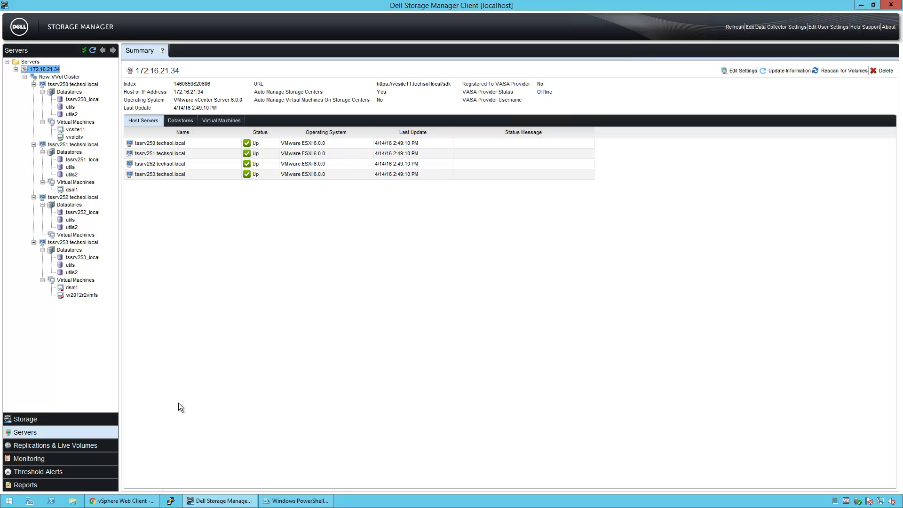
Switch to vSphere Web Client and check the storage providers registered on vcsite11.techsol.local.
left_click(131, 502)
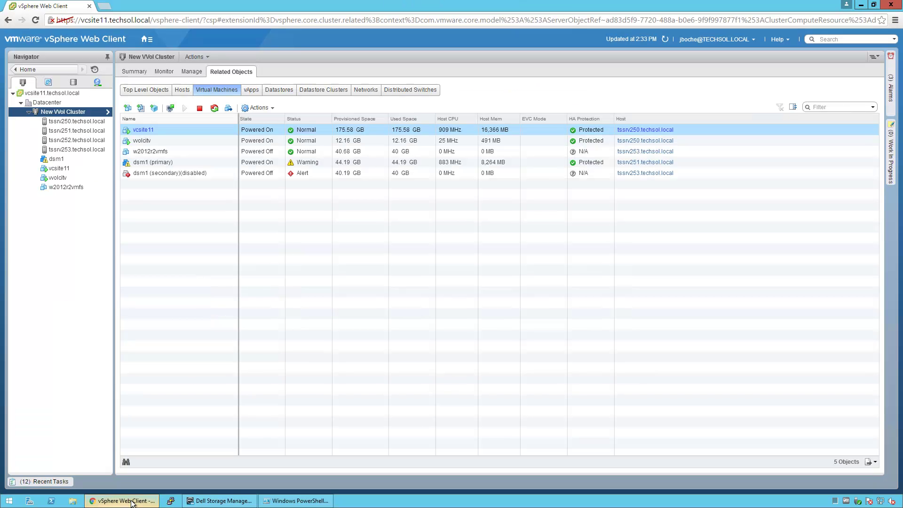
left_click(68, 93)
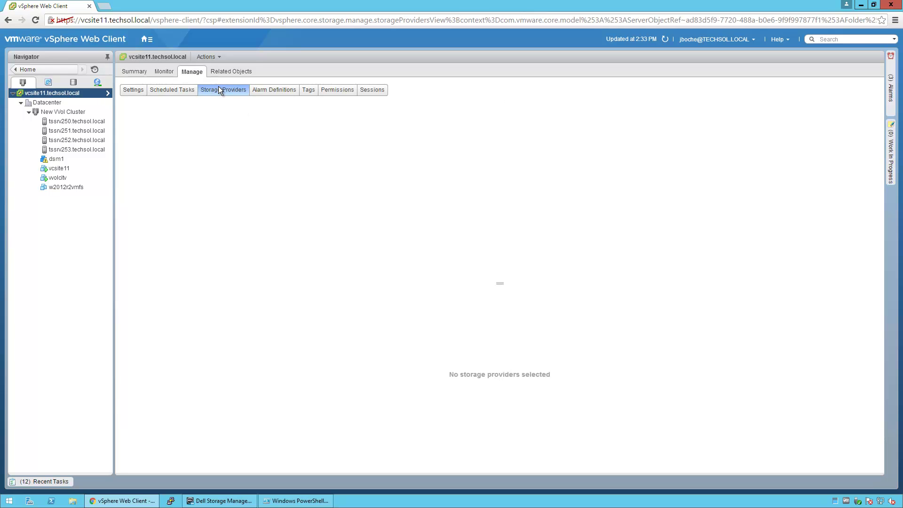
left_click(218, 90)
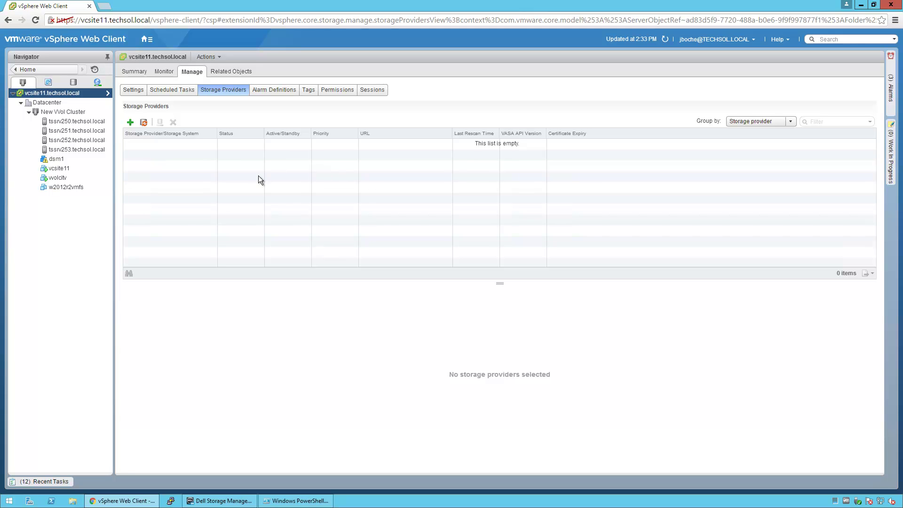
Switch to Dell Storage Manager and examine the protocol endpoints of server tssrv250.techsol.local on SC 22, refreshing the storage tree.
left_click(219, 501)
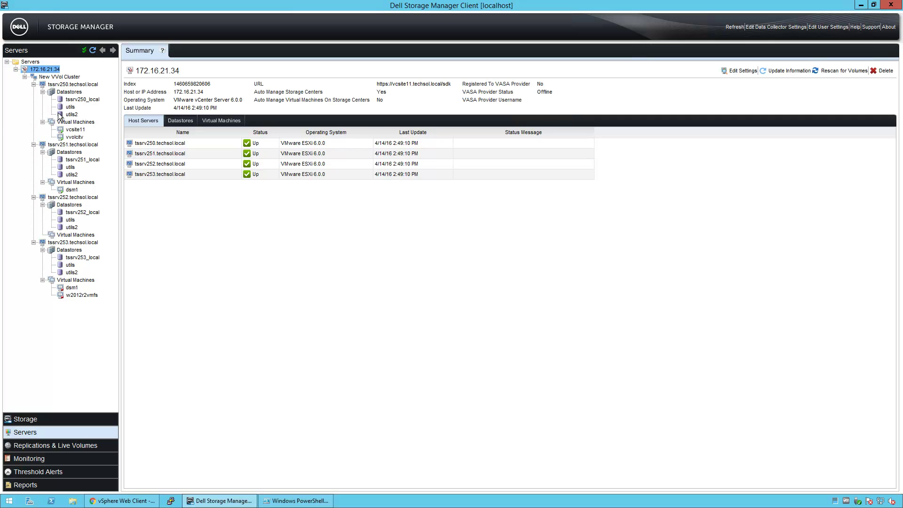
left_click(30, 418)
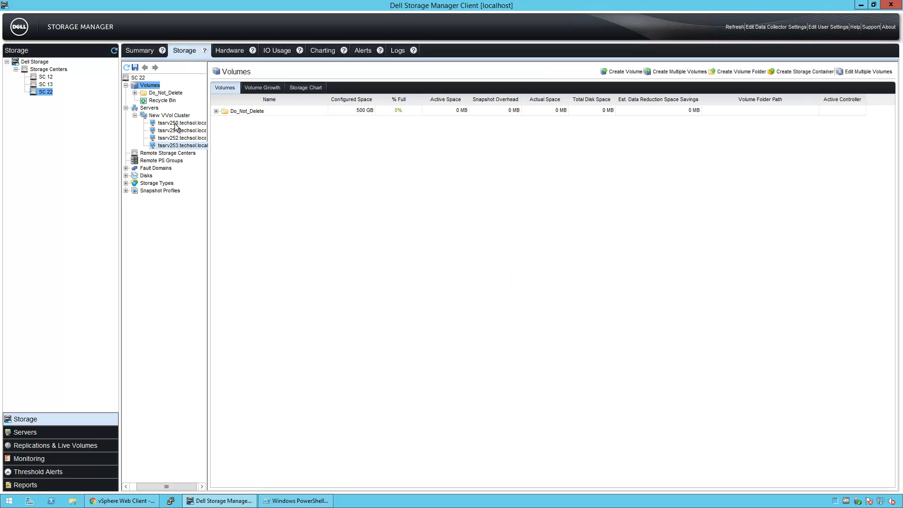
left_click(175, 124)
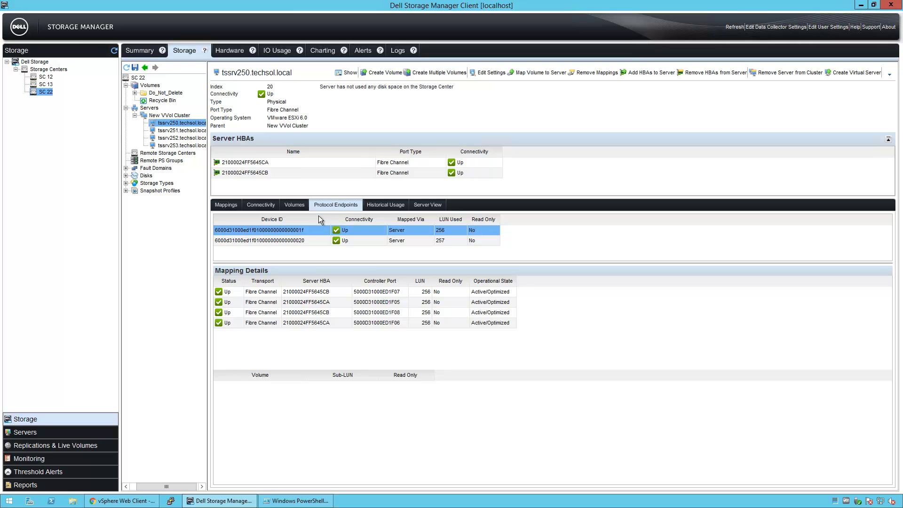
left_click(126, 67)
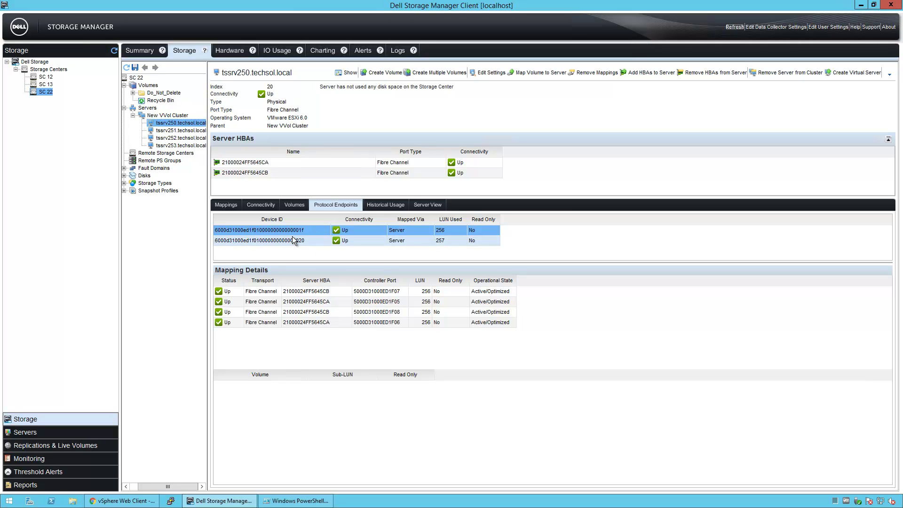
Switch to vSphere Web Client and inspect the paths of the two 512 B COMPELNT disks among the storage devices of tssrv250.techsol.local.
left_click(143, 502)
left_click(87, 122)
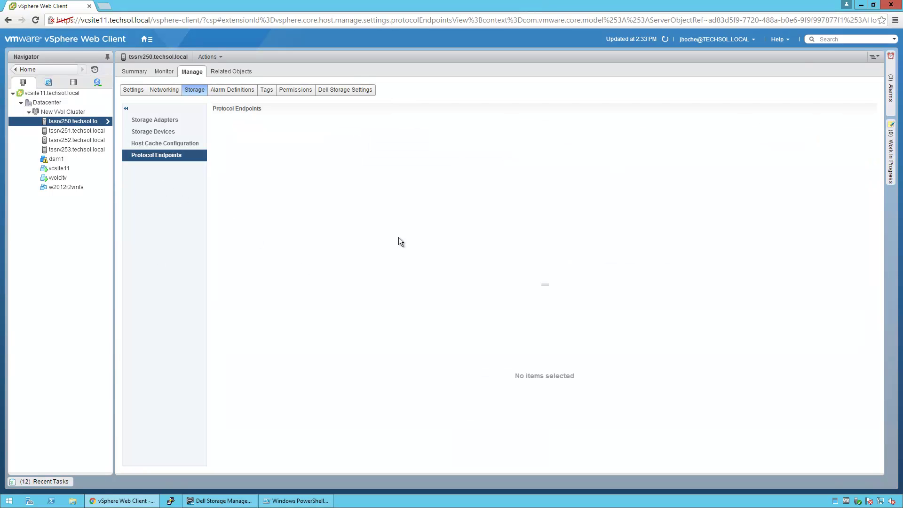
left_click(153, 131)
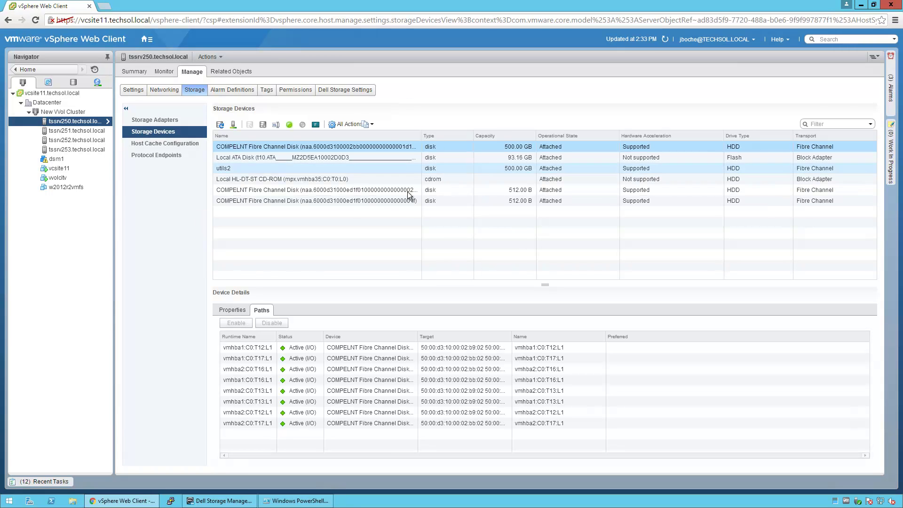
left_click(352, 194)
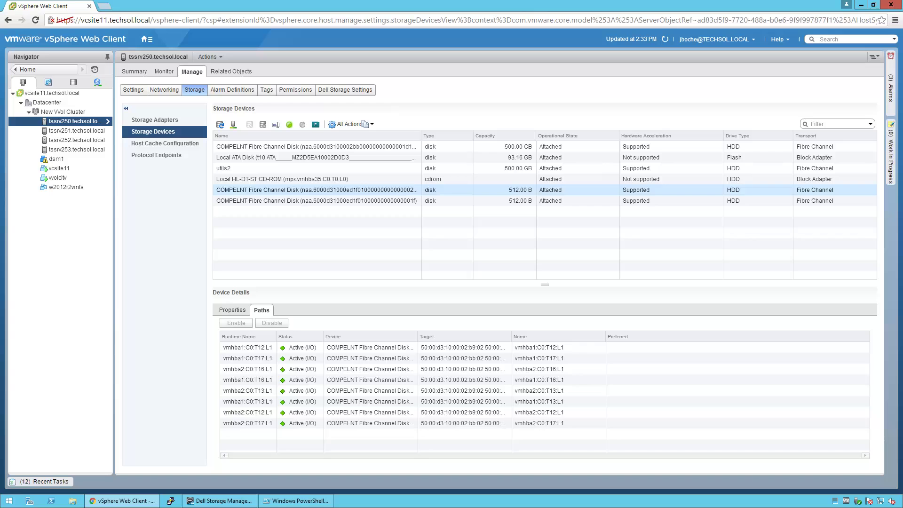
left_click(353, 200)
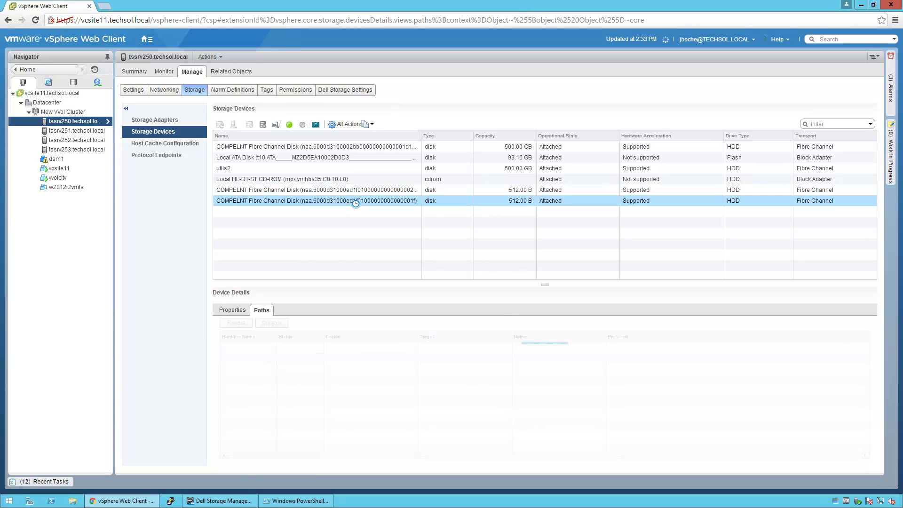
left_click(357, 190)
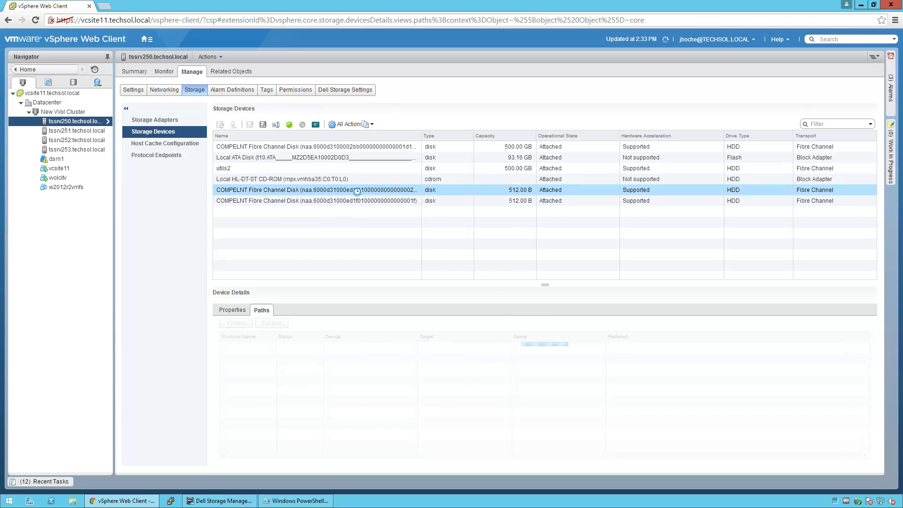